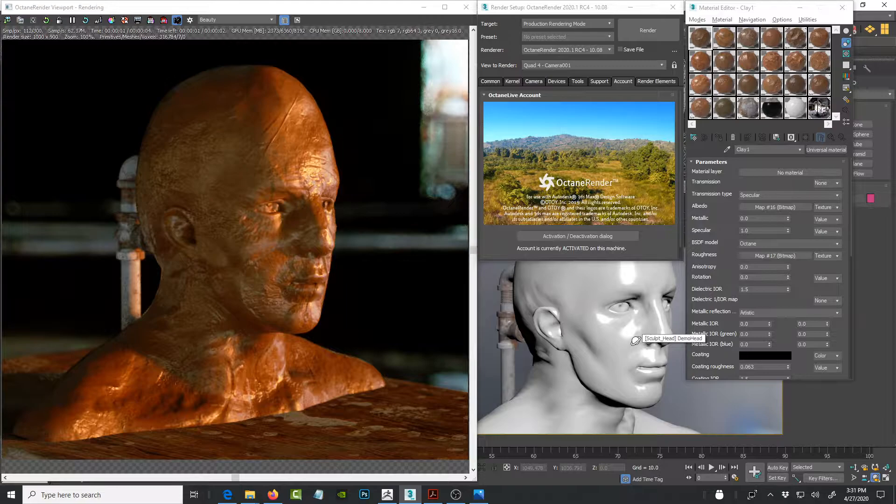
# Step: Orbit the camera around the clay head bust and inspect its live Octane render from several angles
pyautogui.moveTo(617, 309); pyautogui.dragTo(614, 316)
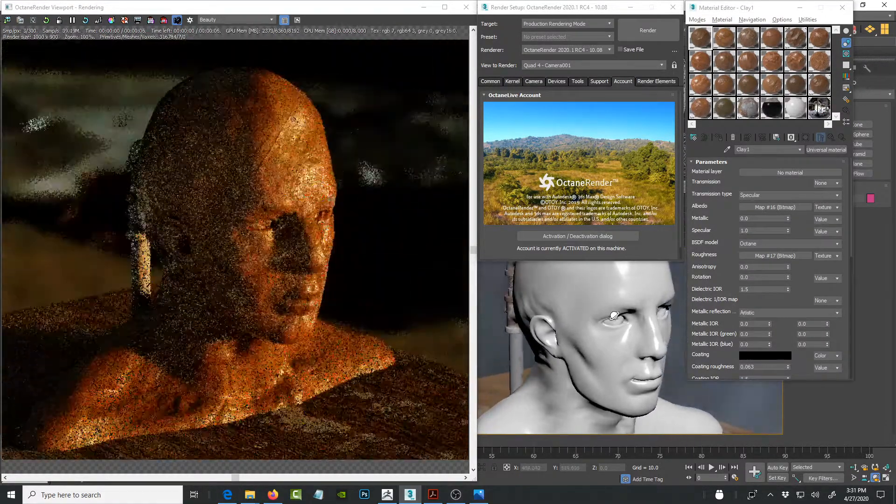
pyautogui.moveTo(611, 347); pyautogui.dragTo(620, 346)
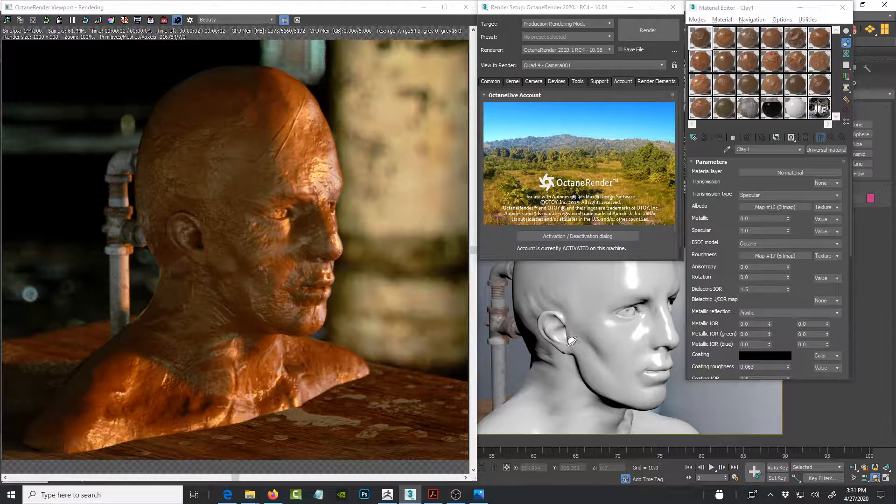
pyautogui.moveTo(648, 331)
pyautogui.mouseDown()
pyautogui.moveTo(617, 330)
pyautogui.moveTo(649, 323)
pyautogui.mouseUp()
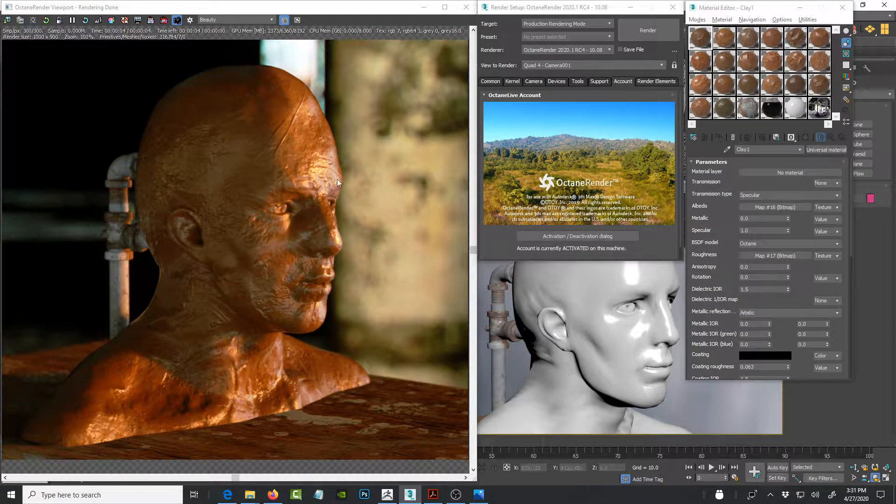
pyautogui.keyDown('alt'); pyautogui.moveTo(631, 331); pyautogui.dragTo(598, 322, button='middle'); pyautogui.keyUp('alt')
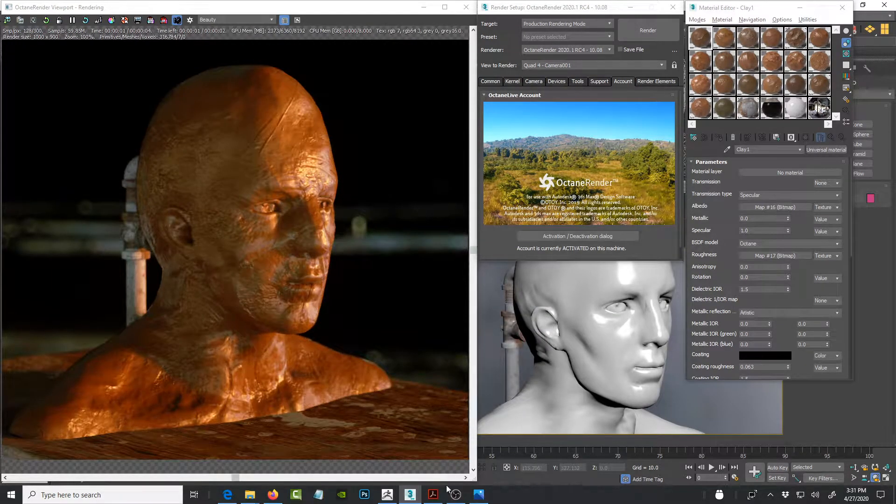
# Step: Switch to ZBrush and inspect the DemoHead sculpt from different angles
pyautogui.click(387, 494)
pyautogui.moveTo(619, 200)
pyautogui.mouseDown()
pyautogui.moveTo(667, 202)
pyautogui.moveTo(632, 202)
pyautogui.mouseUp()
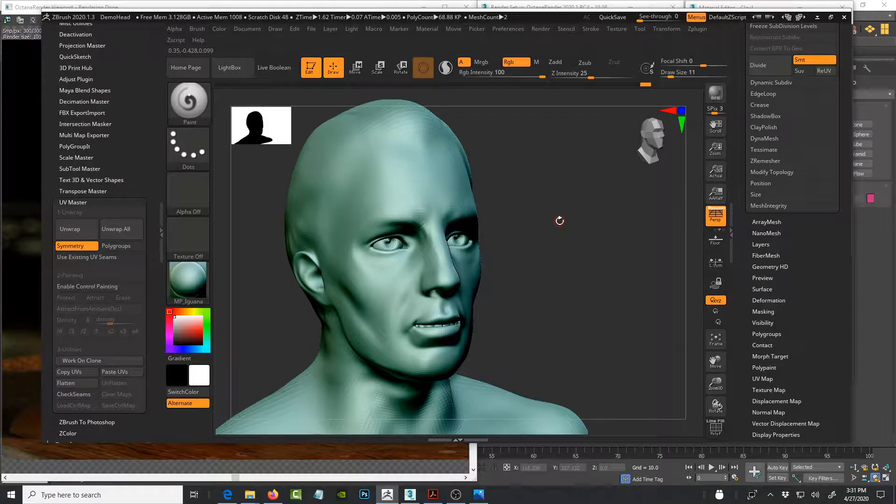
pyautogui.moveTo(563, 223); pyautogui.dragTo(598, 229)
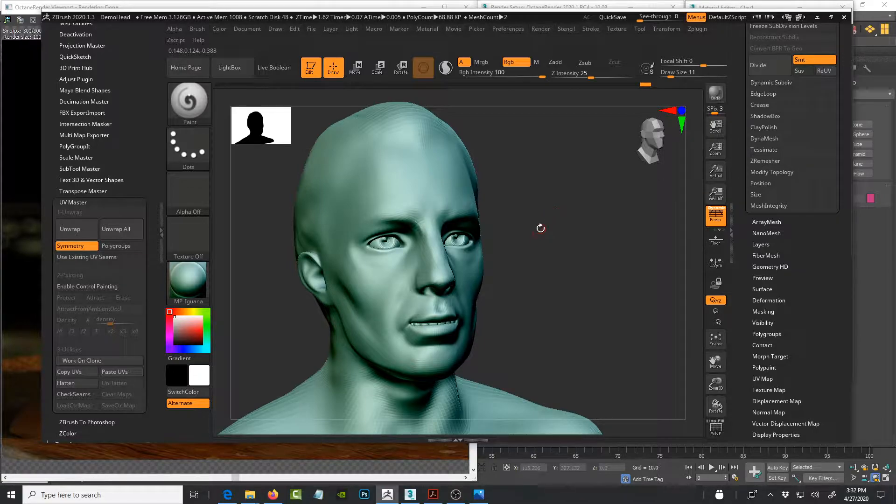
# Step: Switch back to 3ds Max and examine the rendered clay head's surface from different camera angles
pyautogui.click(411, 495)
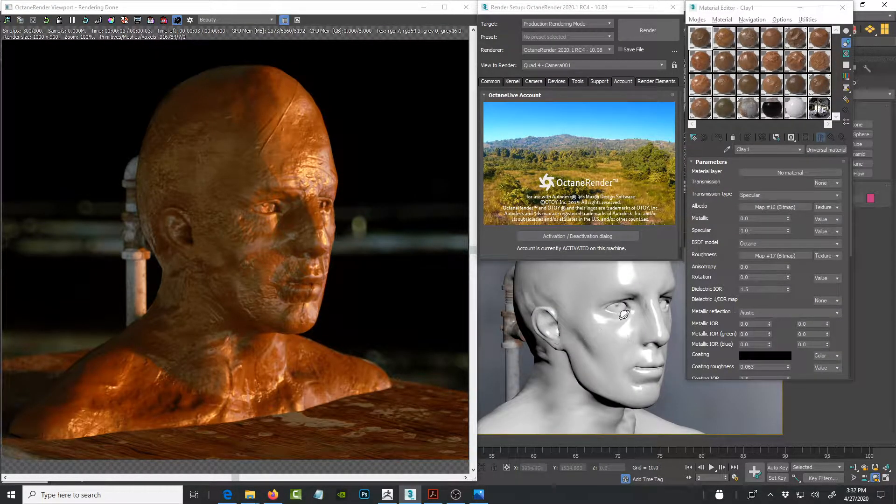
pyautogui.keyDown('alt'); pyautogui.moveTo(616, 312); pyautogui.dragTo(527, 312, button='middle'); pyautogui.keyUp('alt')
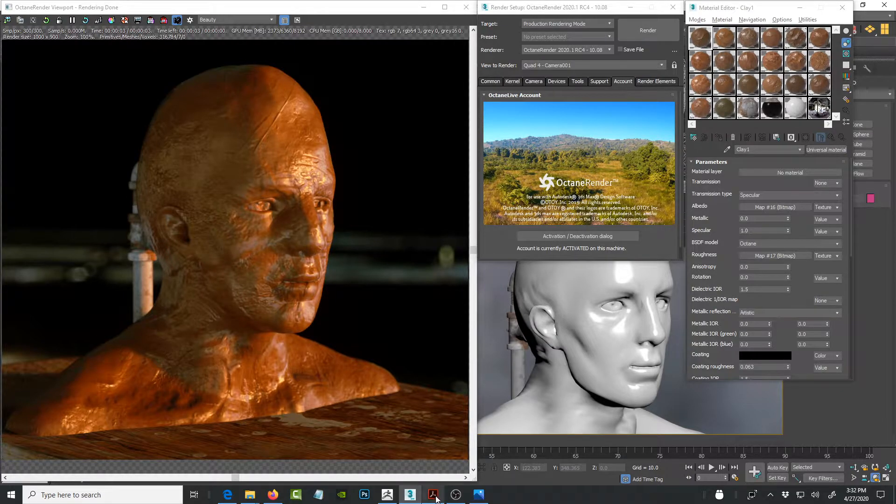
pyautogui.moveTo(436, 497)
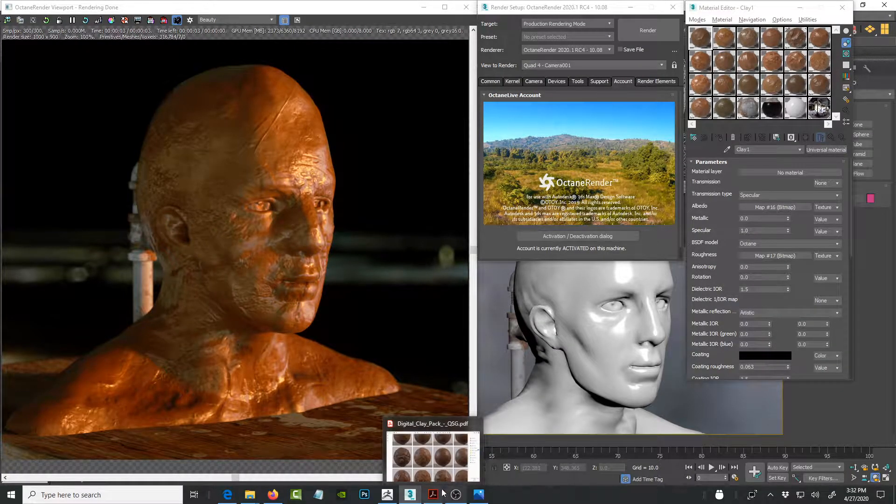
pyautogui.keyDown('alt'); pyautogui.moveTo(607, 353); pyautogui.dragTo(651, 330, button='middle'); pyautogui.keyUp('alt')
pyautogui.moveTo(651, 330); pyautogui.dragTo(647, 341)
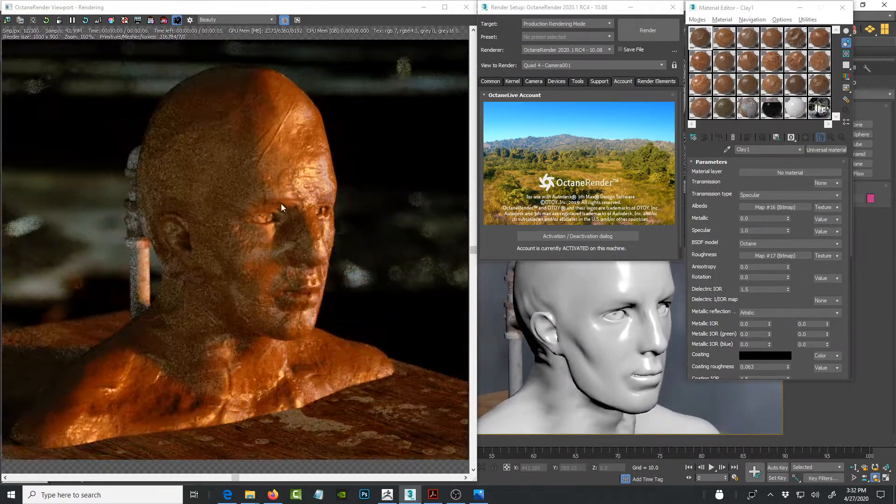
# Step: Switch to the Digital_Clay_Pack PDF in Acrobat and look through the clay material preview spheres on page 9
pyautogui.click(433, 495)
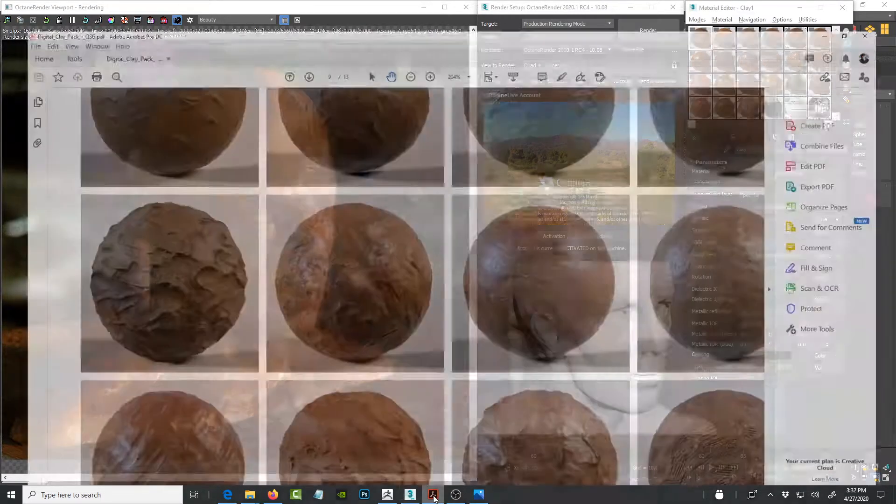
pyautogui.scroll(5, 632, 228)
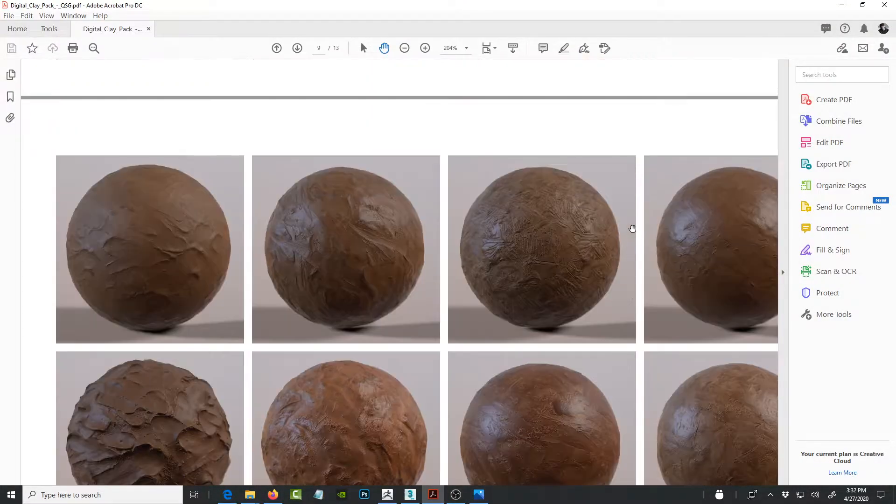
pyautogui.scroll(-3, 632, 228)
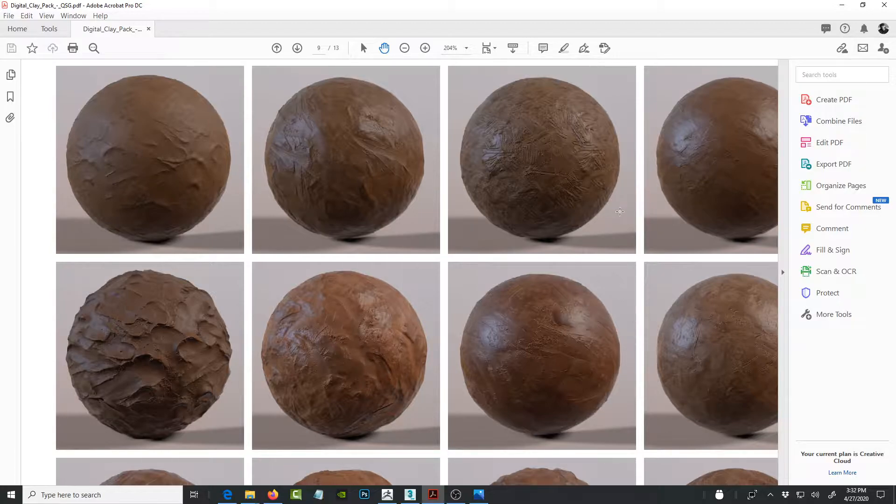
pyautogui.scroll(-4, 619, 211)
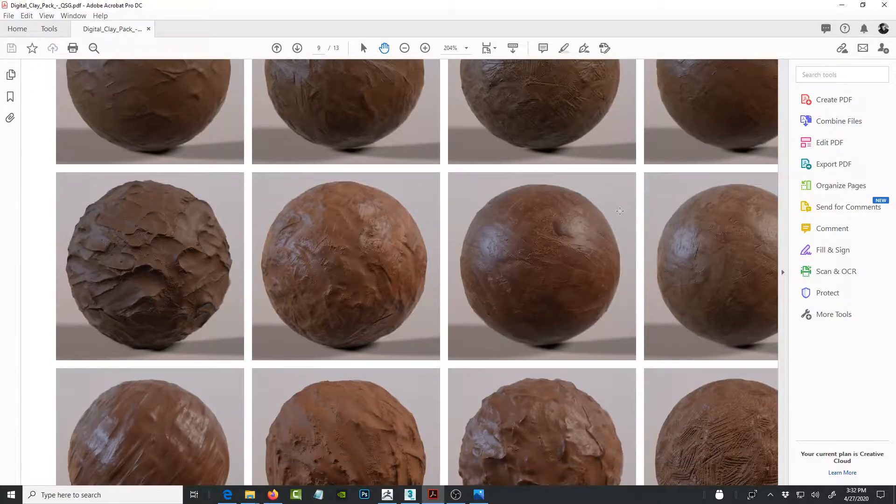
pyautogui.scroll(-3, 619, 211)
pyautogui.scroll(-3, 620, 211)
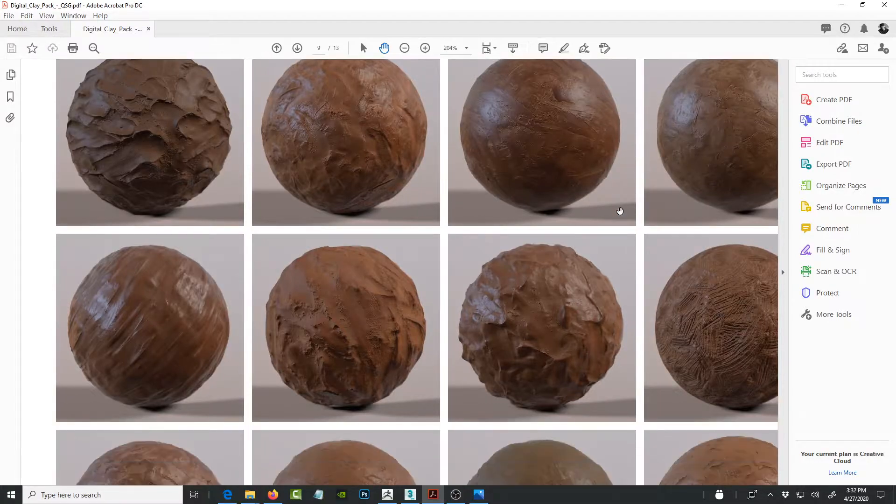
pyautogui.scroll(-4, 619, 210)
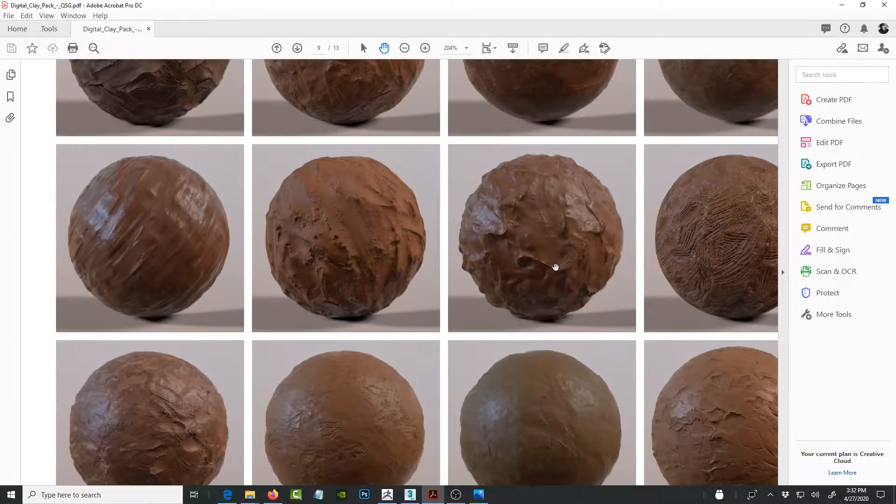
# Step: Switch to Photos, enlarge the reference photo of the sculpted clay head to examine its surface, and minimize the window
pyautogui.click(481, 496)
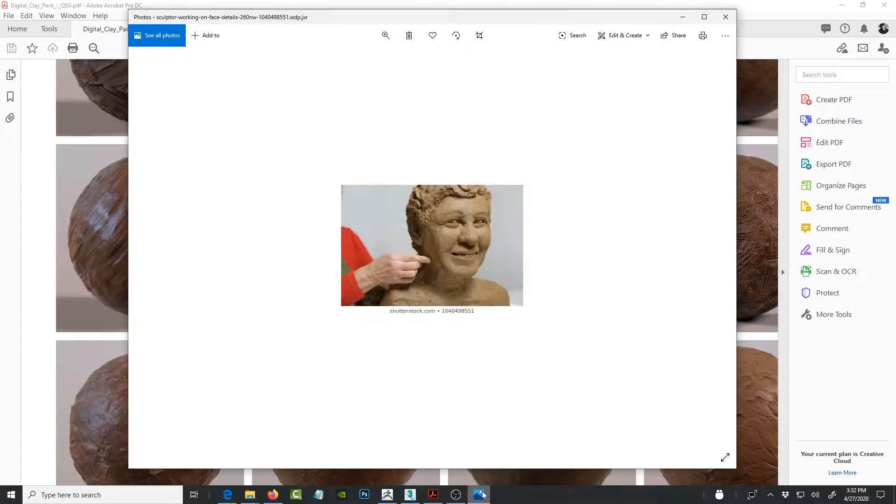
pyautogui.click(386, 36)
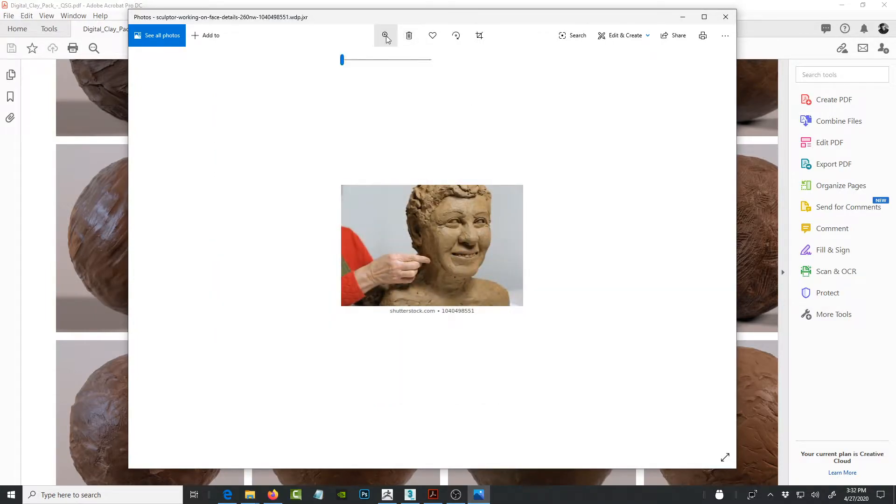
pyautogui.moveTo(348, 60); pyautogui.dragTo(377, 61)
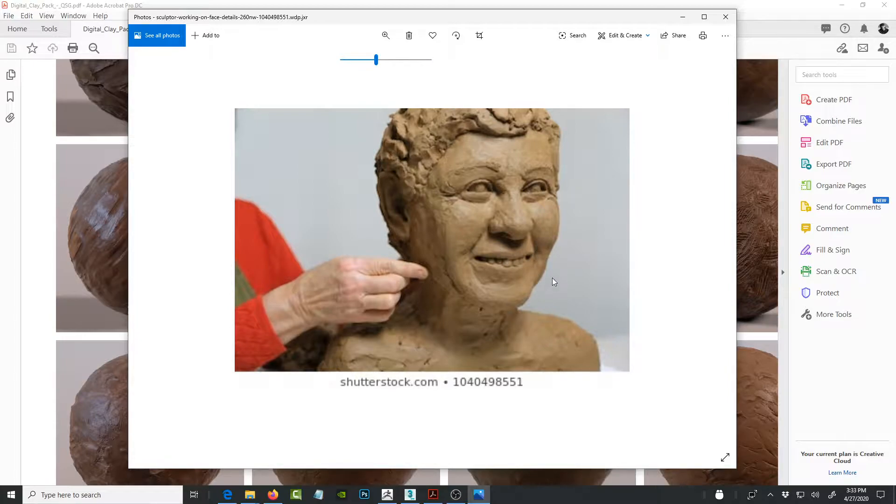
pyautogui.click(683, 18)
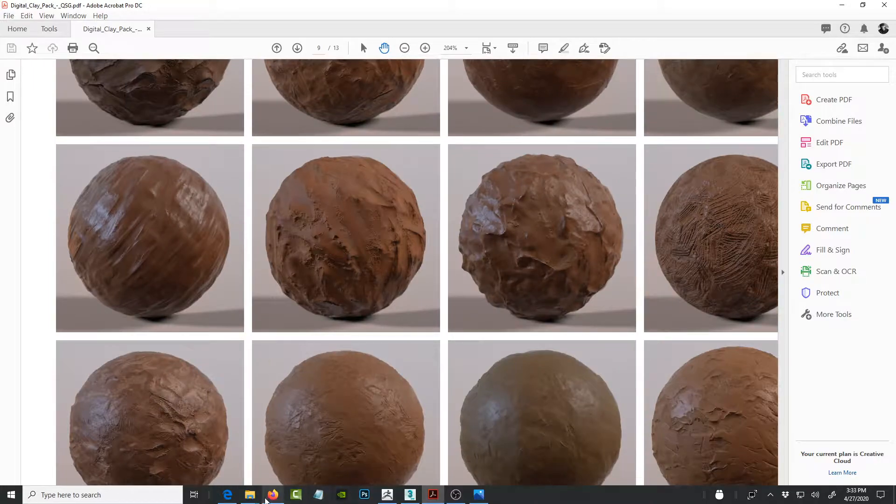
# Step: Switch to Edge, close the enlarged gorilla sculpt image, and view the sculpt and its time-lapse video on the page
pyautogui.click(228, 496)
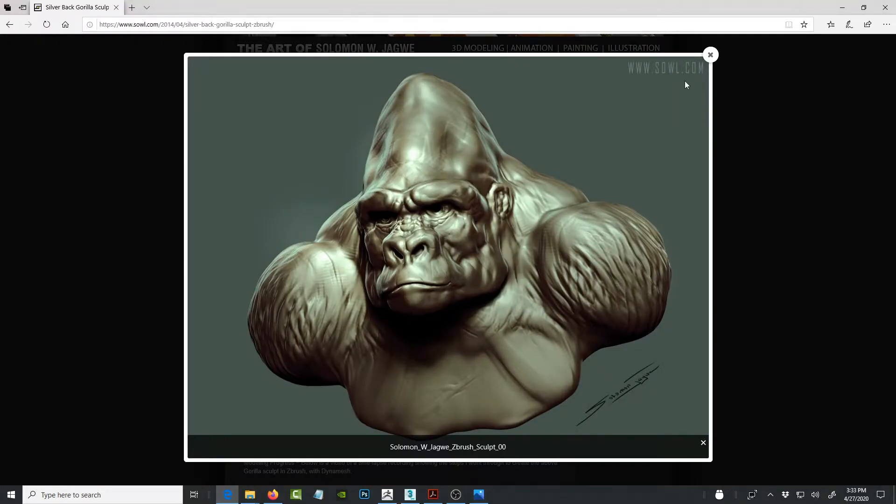
pyautogui.click(710, 55)
pyautogui.scroll(-3, 535, 328)
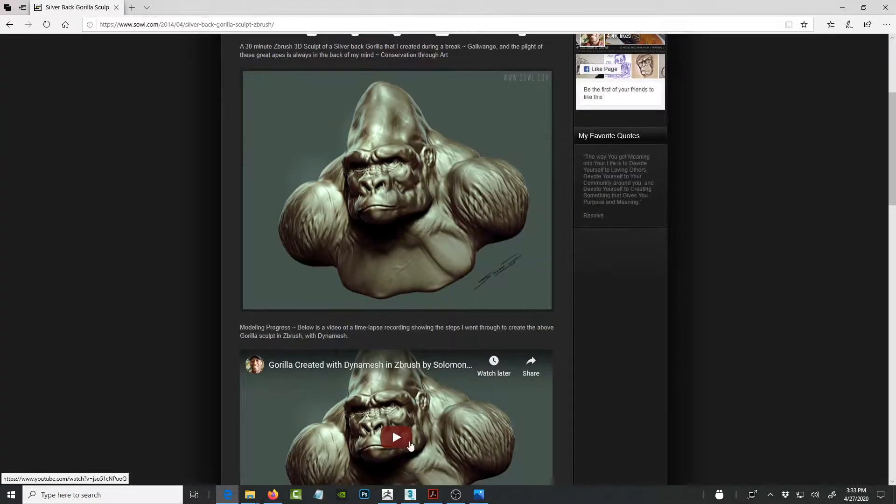
# Step: Switch back to 3ds Max and inspect the bust and an enlarged preview of the Clay8 material
pyautogui.click(410, 495)
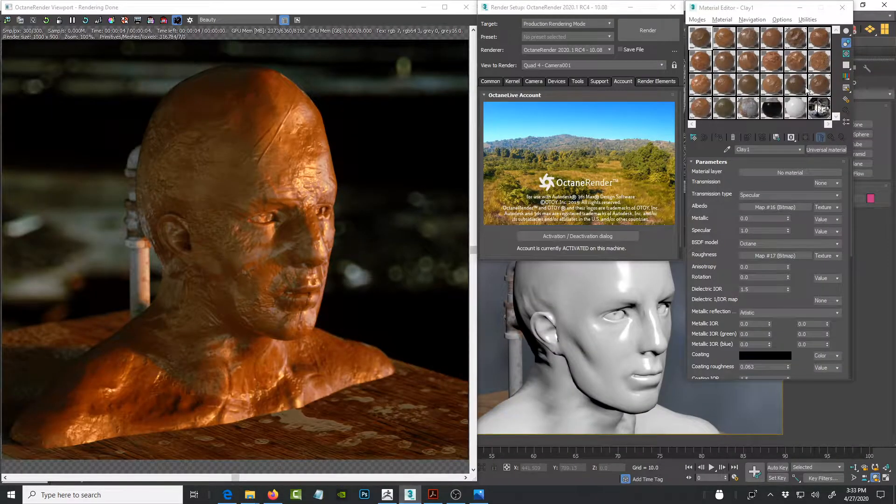
pyautogui.keyDown('alt'); pyautogui.moveTo(609, 360); pyautogui.dragTo(621, 330, button='middle'); pyautogui.keyUp('alt')
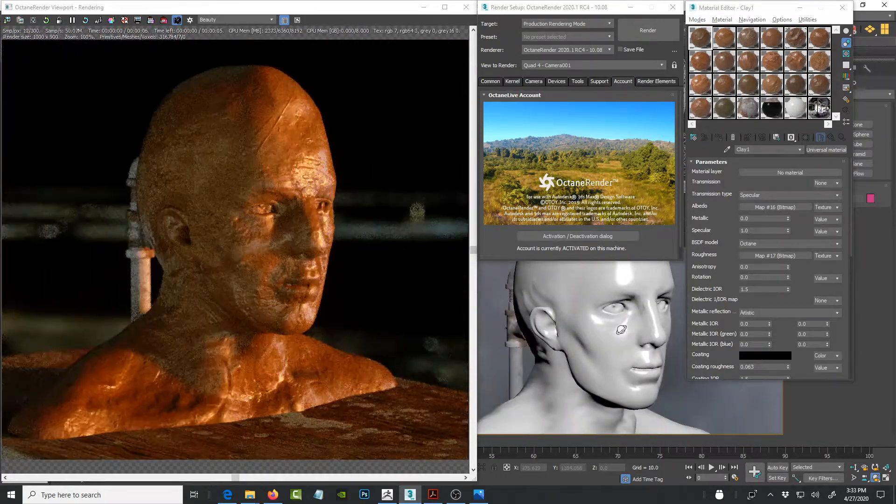
pyautogui.doubleClick(725, 63)
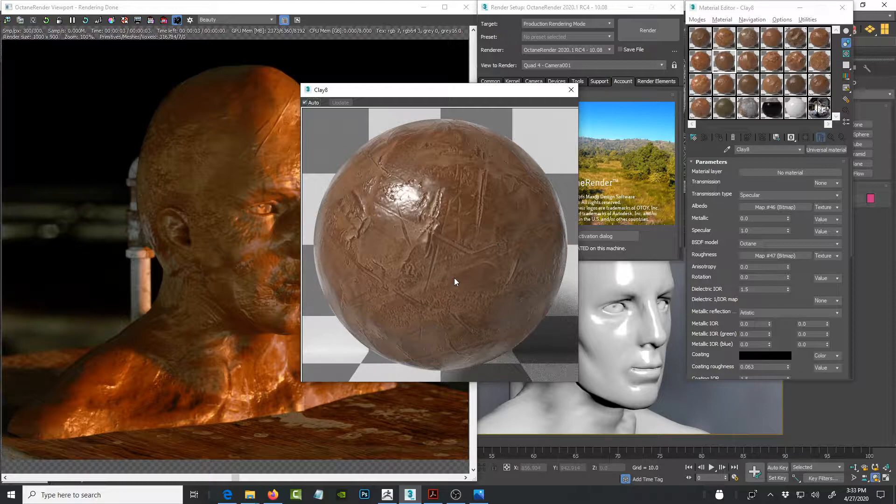
pyautogui.click(573, 91)
# Step: Select the white Universal material's sample slot and look through the OctaneRender material types without changing its type
pyautogui.click(798, 115)
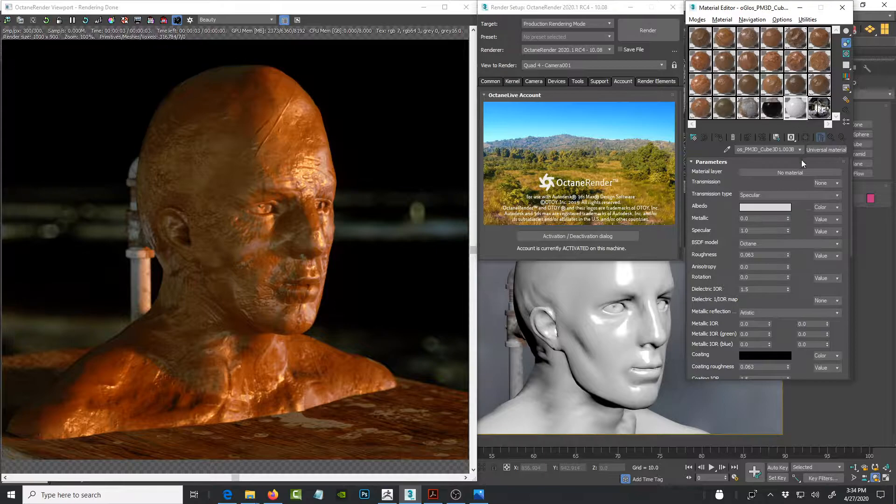
pyautogui.click(825, 150)
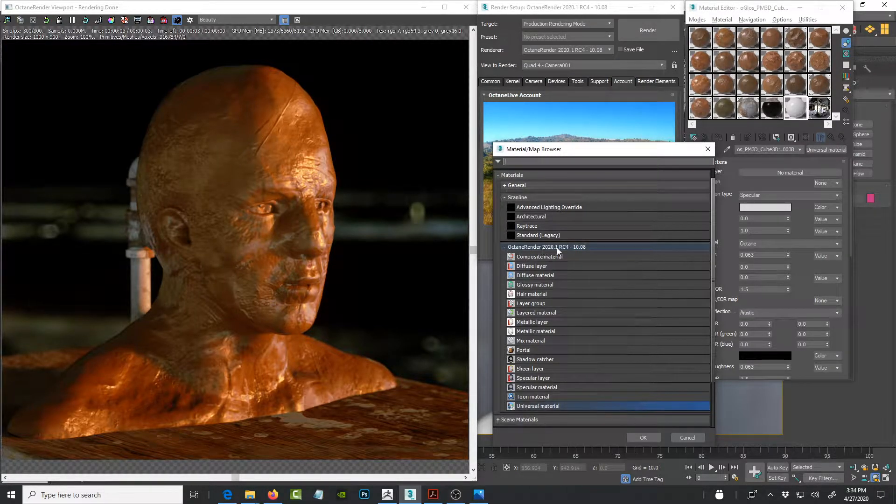
pyautogui.scroll(-1, 551, 403)
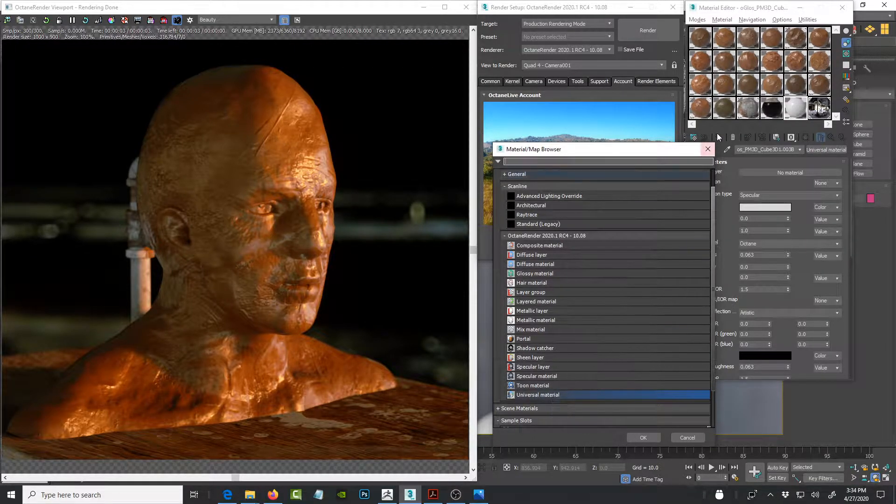
pyautogui.click(708, 148)
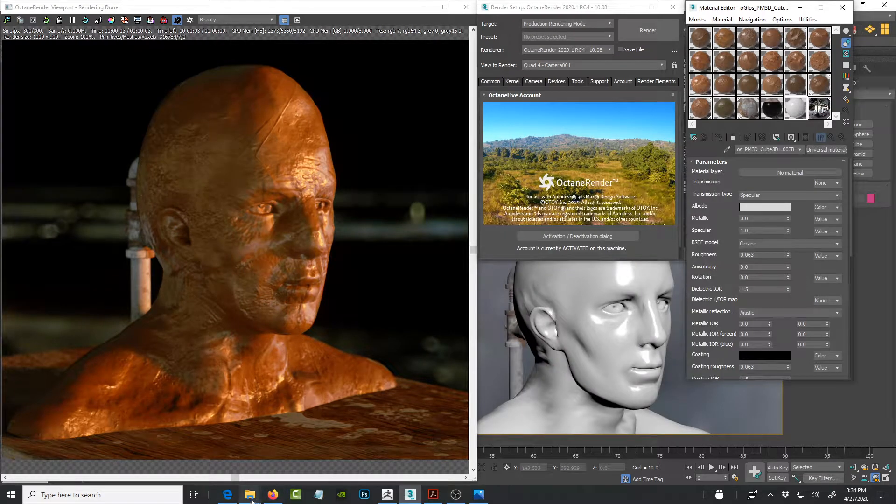
# Step: Open the CLAY_02 folder inside Brushes in File Explorer and show its texture maps as extra large icons
pyautogui.moveTo(252, 499)
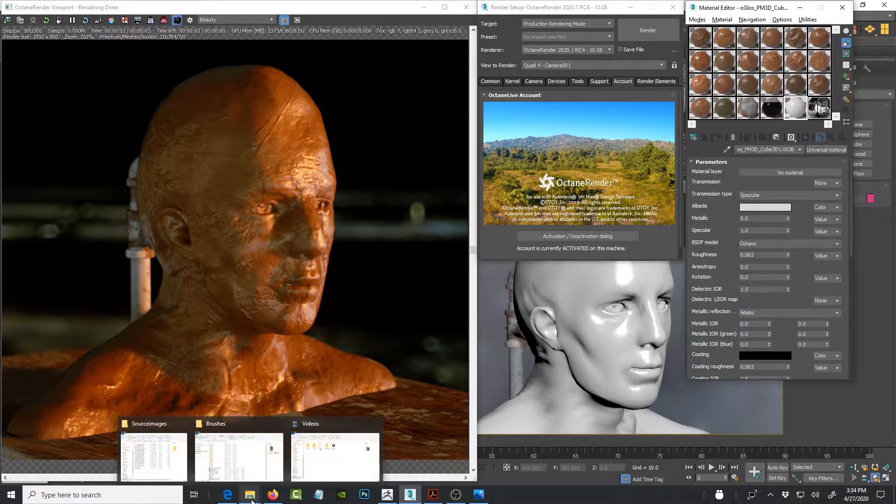
pyautogui.click(217, 423)
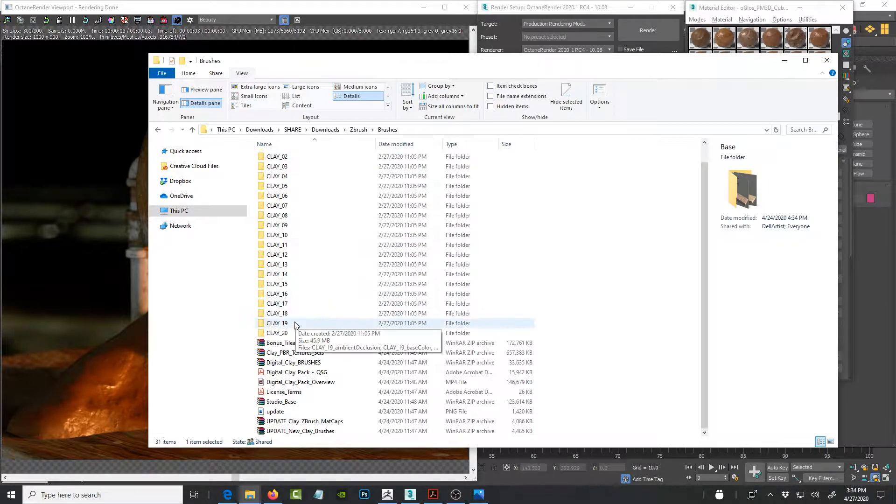
pyautogui.doubleClick(280, 158)
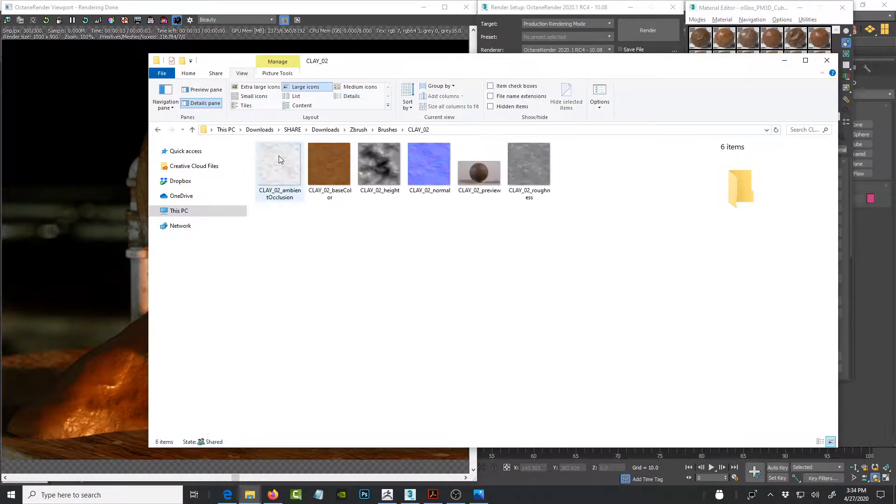
pyautogui.click(257, 87)
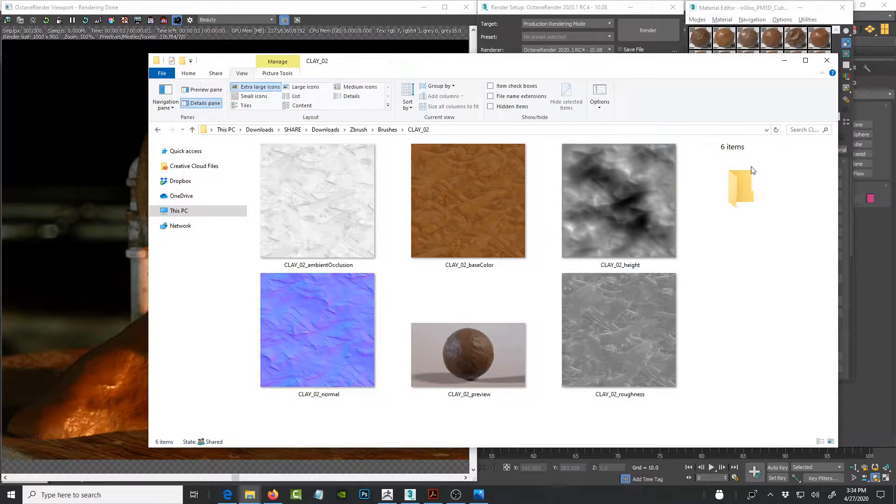
# Step: Narrow and move the CLAY_02 folder window so its texture maps sit beside the uncovered Material Editor
pyautogui.moveTo(836, 227); pyautogui.dragTo(505, 231)
pyautogui.moveTo(344, 65); pyautogui.dragTo(225, 31)
pyautogui.moveTo(387, 412); pyautogui.dragTo(457, 412)
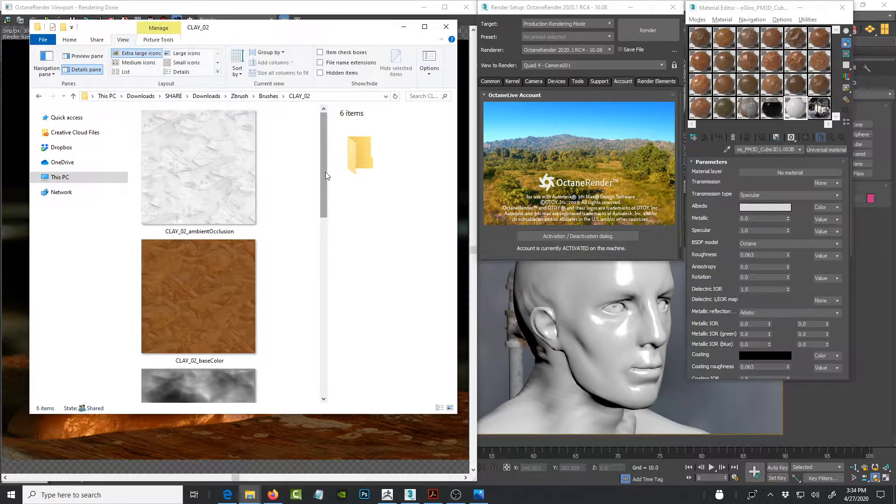
pyautogui.scroll(-2, 326, 175)
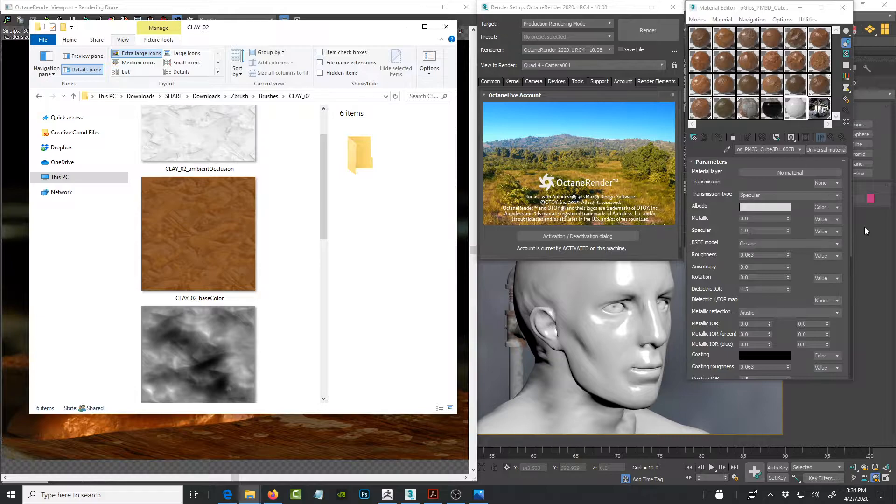
# Step: Bring the CLAY_02 folder window forward and move it aside to uncover the render view beside the Material Editor
pyautogui.moveTo(850, 228); pyautogui.dragTo(852, 239)
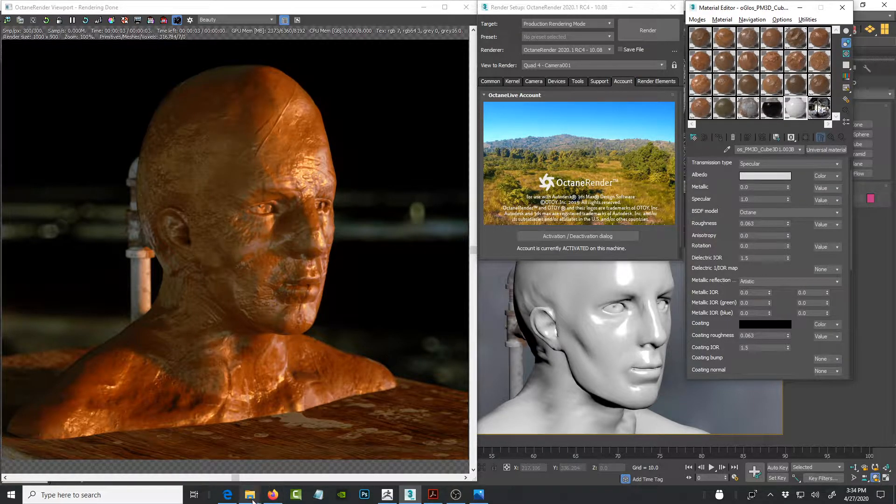
pyautogui.moveTo(250, 494)
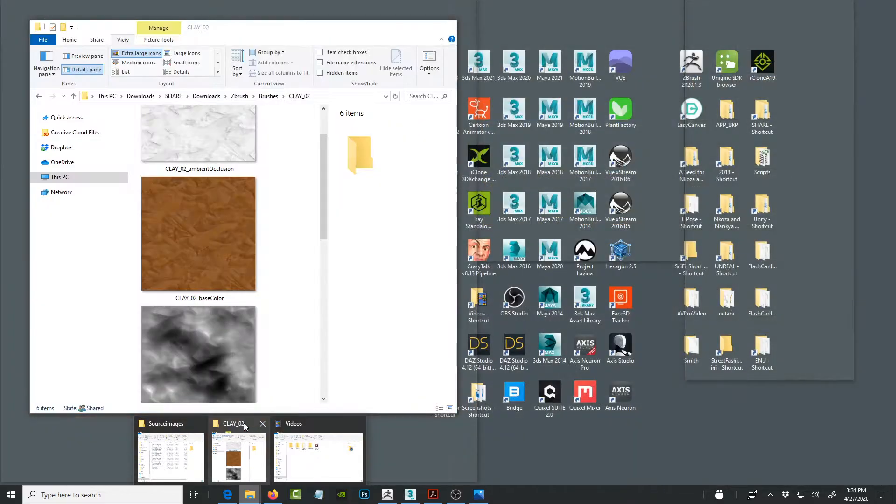
pyautogui.click(244, 423)
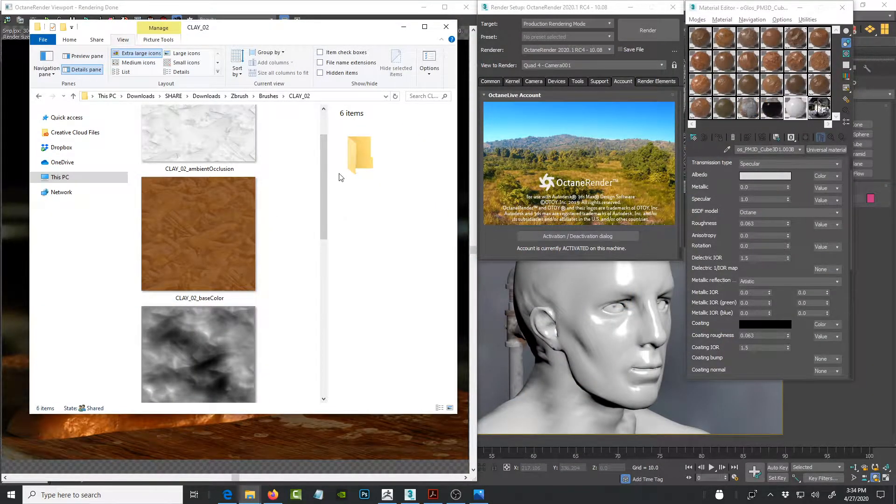
pyautogui.moveTo(306, 34); pyautogui.dragTo(895, 32)
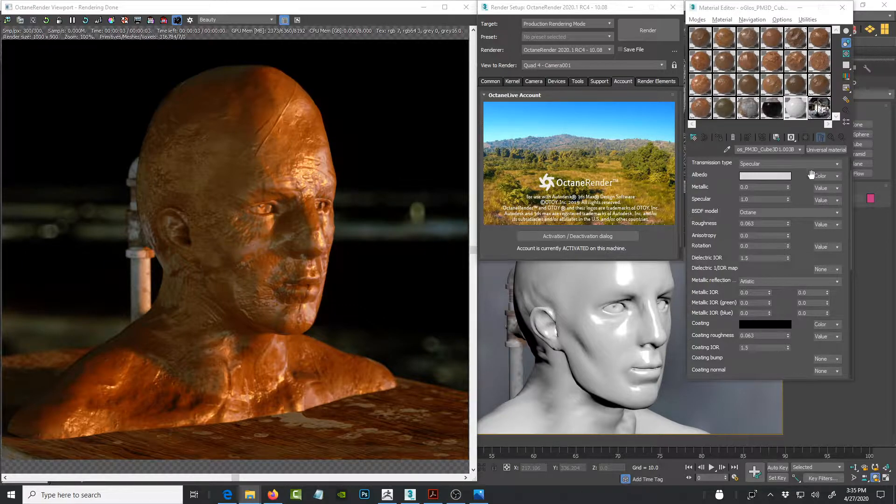
# Step: Set the Universal material's Albedo to Texture, assign the CLAY_02_baseColor map, and open an enlarged preview of the material
pyautogui.click(839, 175)
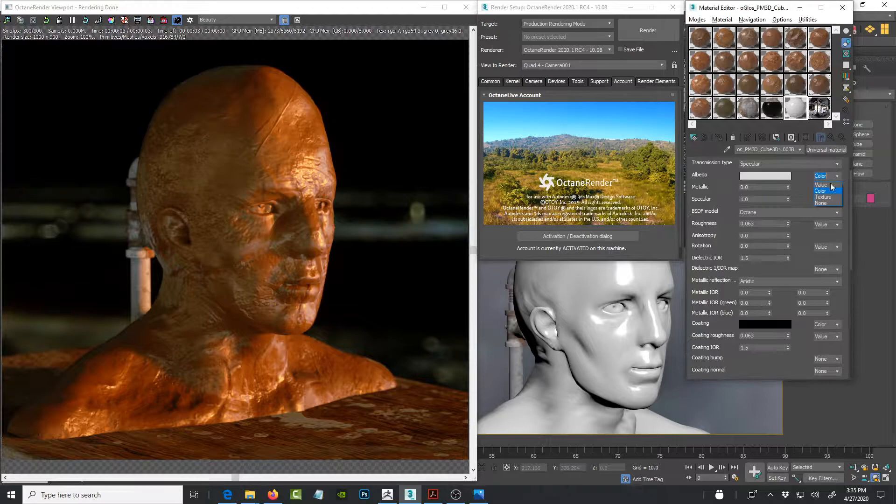
pyautogui.click(824, 201)
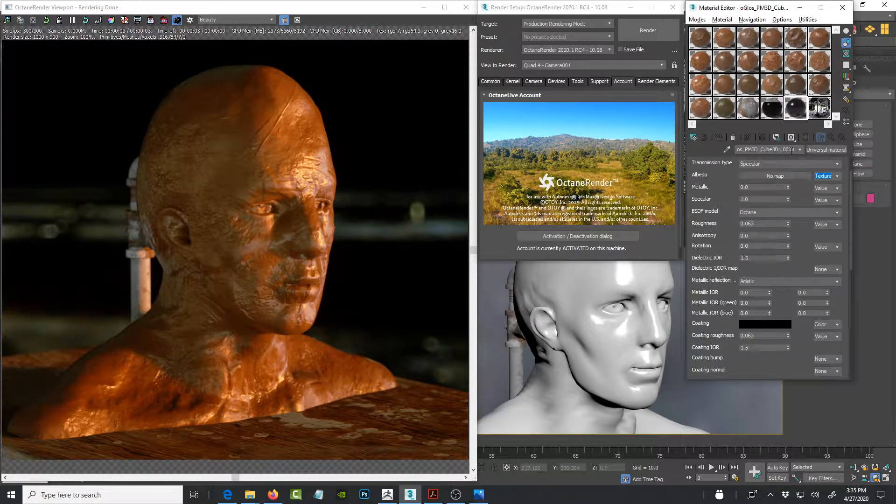
pyautogui.moveTo(895, 44); pyautogui.dragTo(456, 66)
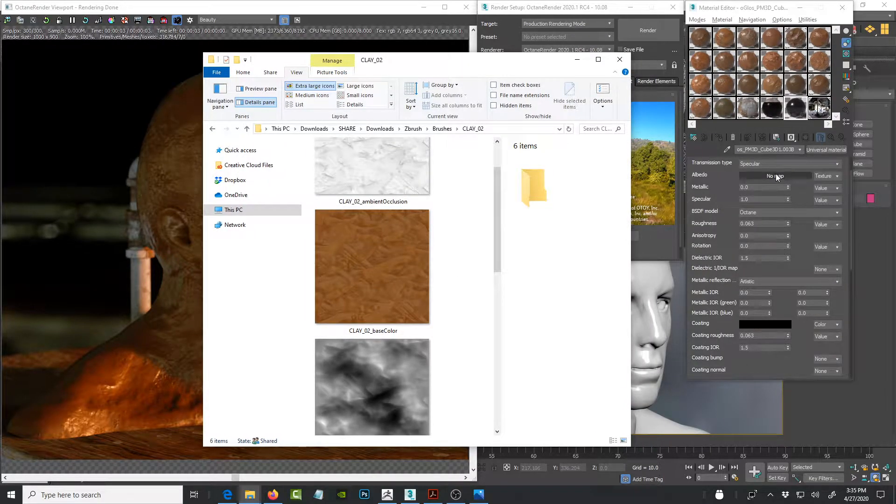
pyautogui.moveTo(457, 64); pyautogui.dragTo(895, 56)
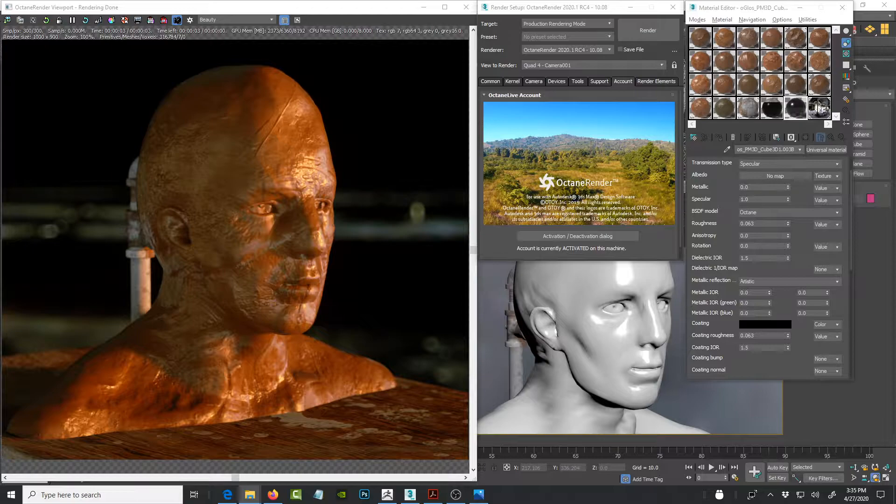
pyautogui.moveTo(840, 178); pyautogui.dragTo(777, 176)
pyautogui.doubleClick(799, 113)
pyautogui.moveTo(474, 93); pyautogui.dragTo(336, 68)
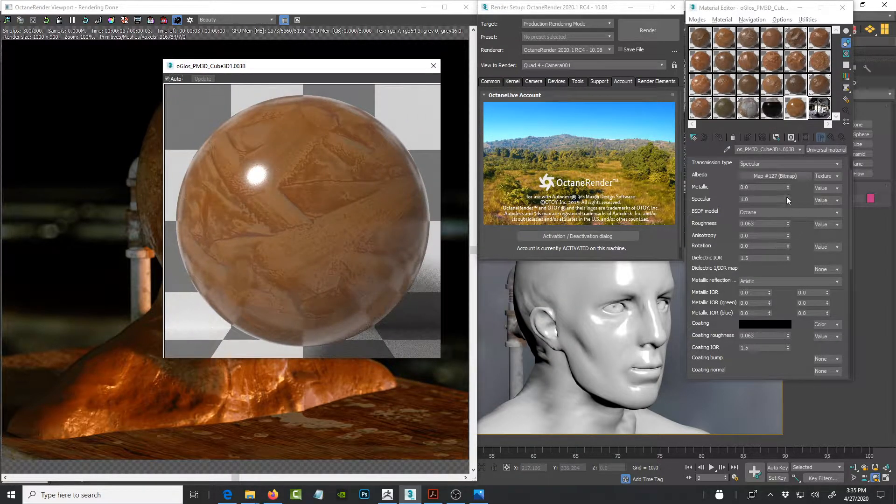
# Step: Set the material's Roughness to Texture and assign the CLAY_02_roughness map from the folder
pyautogui.moveTo(895, 45); pyautogui.dragTo(437, 67)
pyautogui.moveTo(531, 212); pyautogui.dragTo(536, 352)
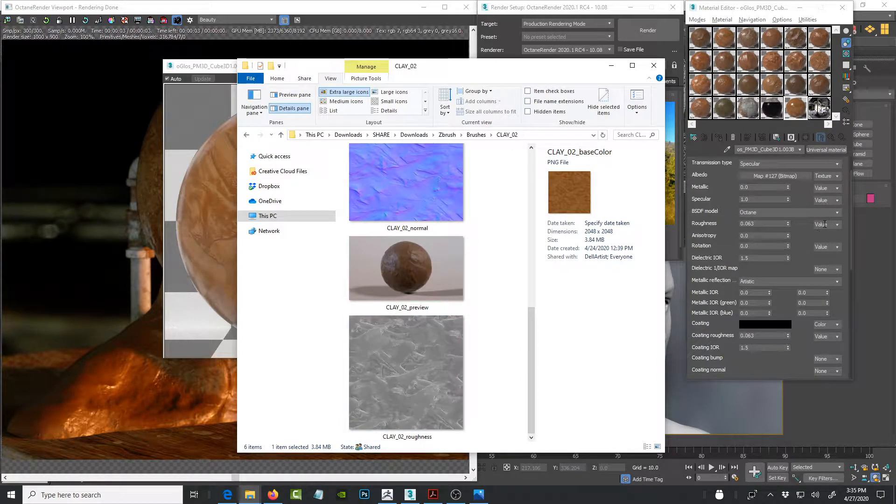
pyautogui.moveTo(518, 74); pyautogui.dragTo(895, 64)
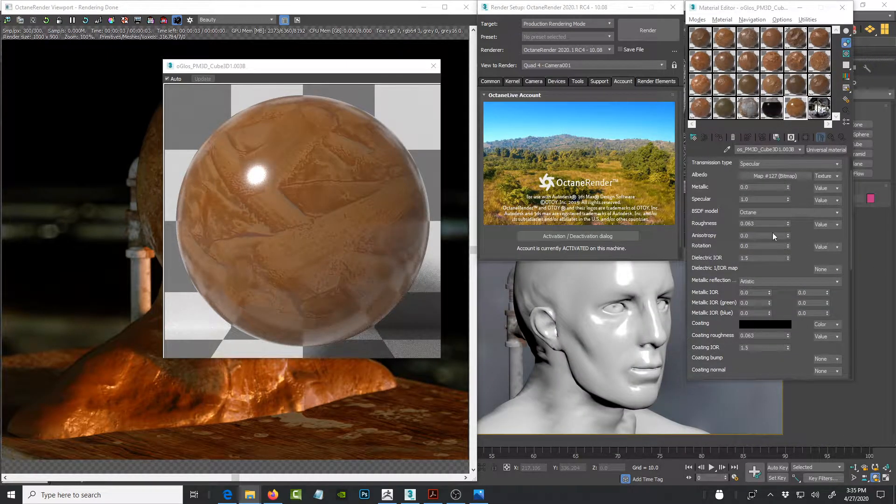
pyautogui.click(838, 226)
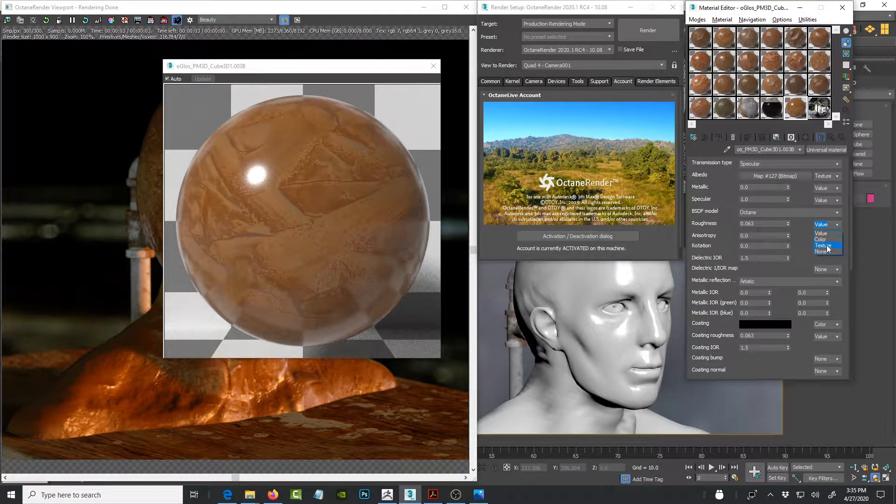
pyautogui.click(827, 245)
pyautogui.moveTo(895, 119); pyautogui.dragTo(456, 76)
pyautogui.moveTo(386, 382); pyautogui.dragTo(786, 224)
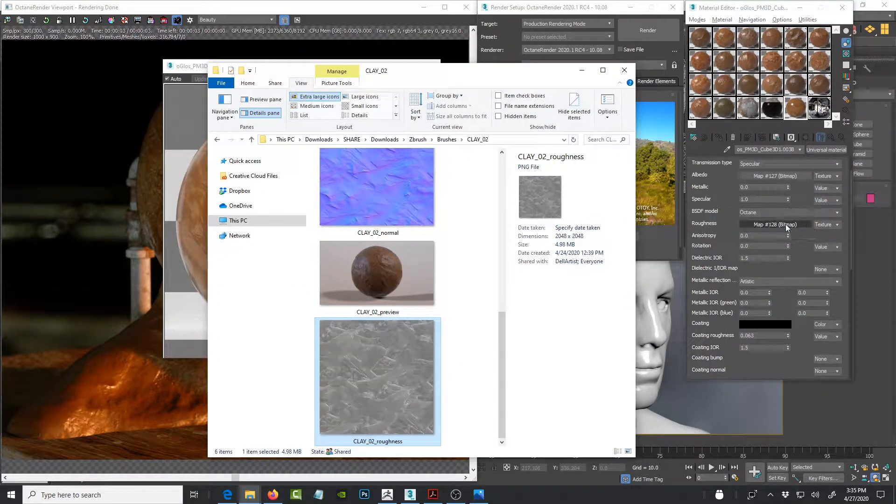
pyautogui.moveTo(471, 75); pyautogui.dragTo(895, 74)
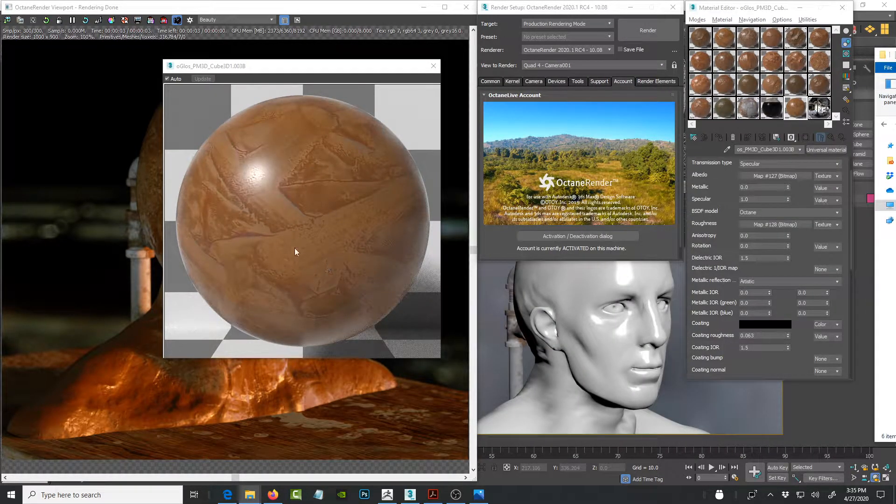
pyautogui.click(322, 246)
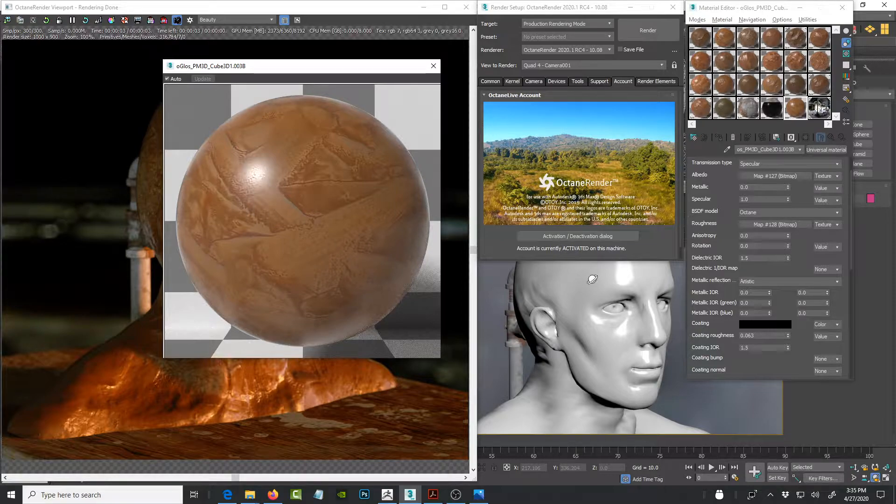
# Step: Set the material's Normal input to Texture and assign the CLAY_02_normal map from the folder
pyautogui.moveTo(849, 205); pyautogui.dragTo(849, 307)
pyautogui.click(838, 280)
pyautogui.click(822, 301)
pyautogui.moveTo(894, 119); pyautogui.dragTo(372, 62)
pyautogui.moveTo(444, 309); pyautogui.dragTo(447, 268)
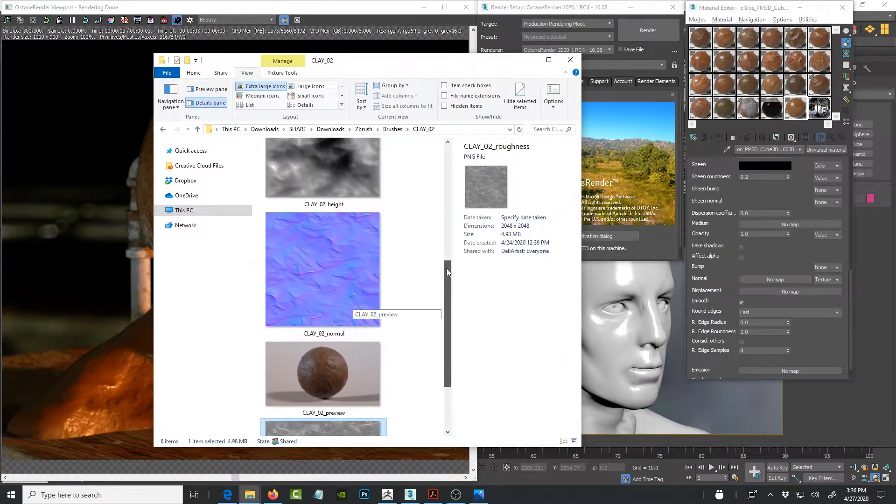
pyautogui.moveTo(346, 267); pyautogui.dragTo(770, 280)
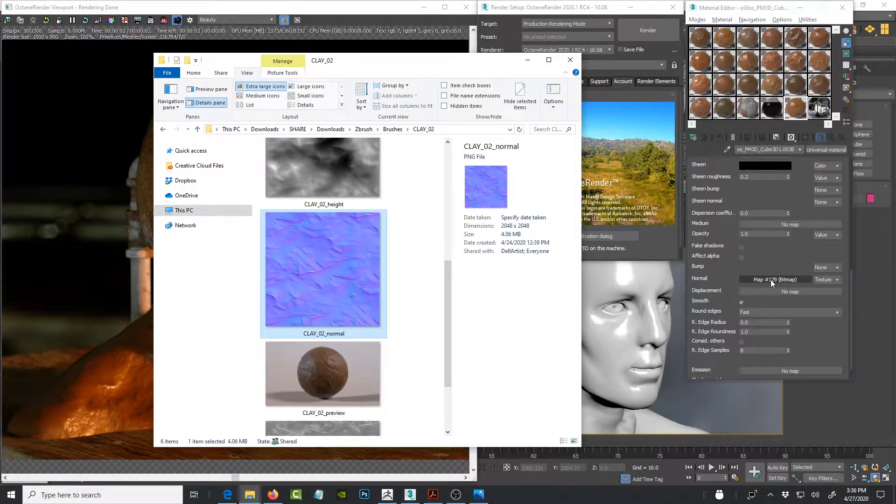
pyautogui.moveTo(387, 65); pyautogui.dragTo(895, 51)
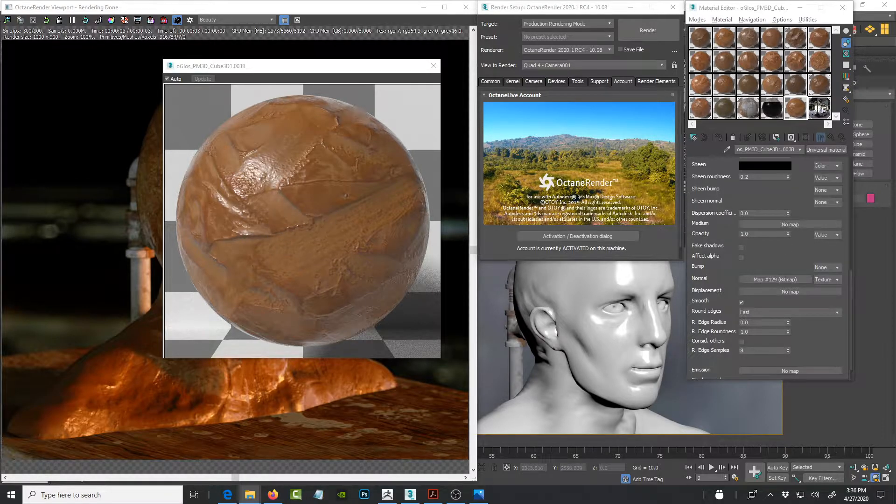
# Step: Try assigning the CLAY_02_height map directly to the Displacement channel, and clear it from that channel
pyautogui.moveTo(895, 73); pyautogui.dragTo(385, 58)
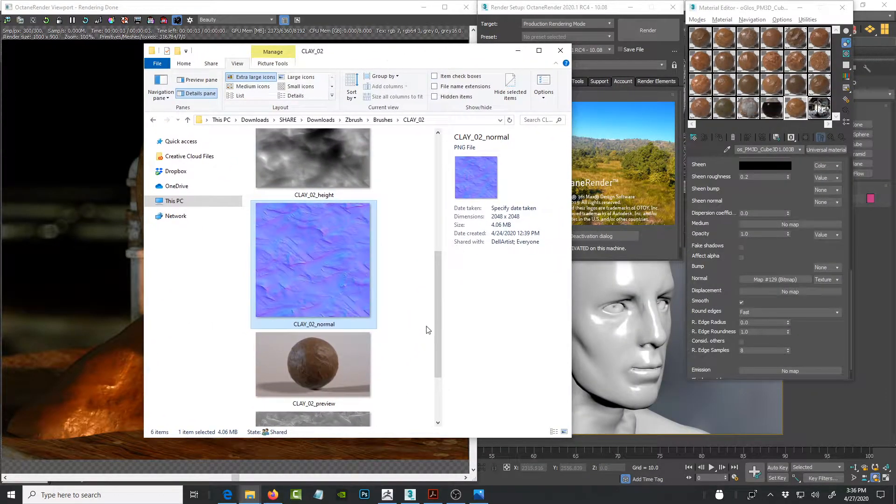
pyautogui.scroll(3, 437, 299)
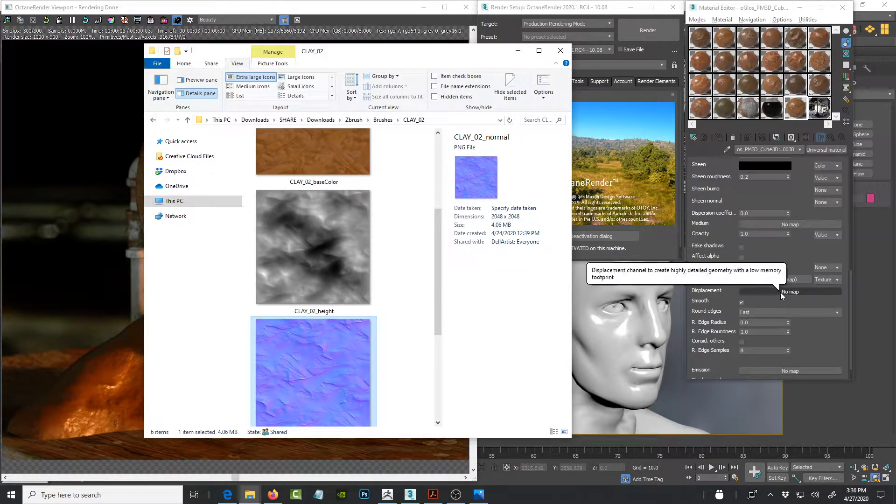
pyautogui.moveTo(373, 54); pyautogui.dragTo(895, 53)
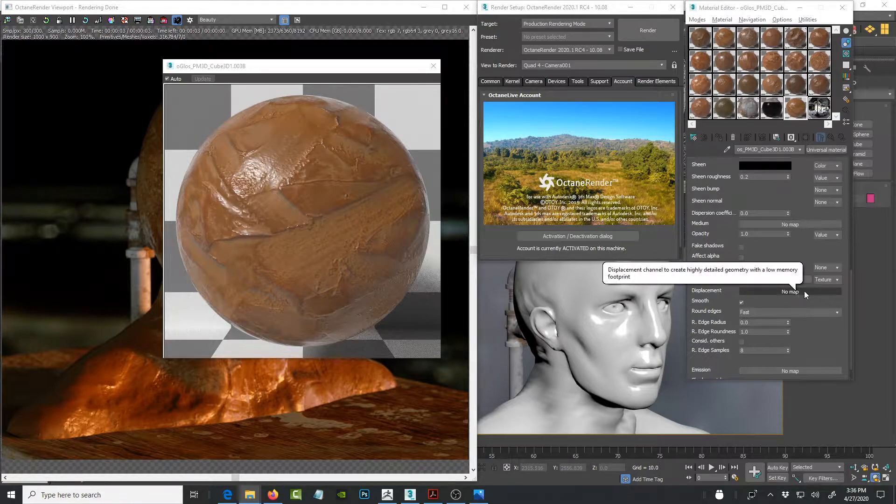
pyautogui.moveTo(774, 280)
pyautogui.mouseDown()
pyautogui.moveTo(792, 298)
pyautogui.moveTo(783, 292)
pyautogui.mouseUp()
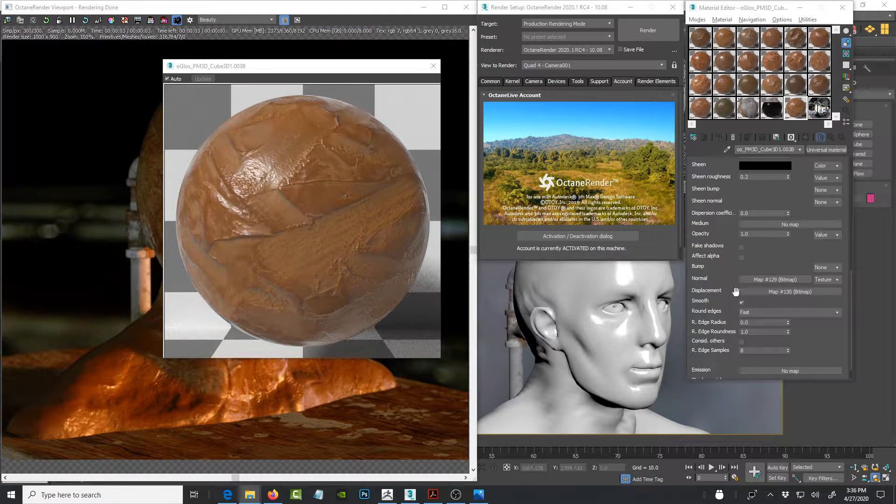
pyautogui.rightClick(782, 290)
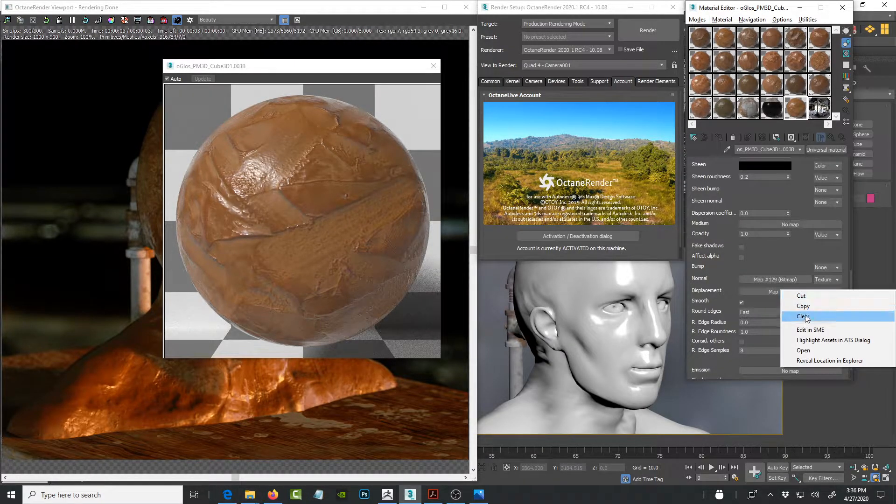
pyautogui.click(807, 317)
# Step: Add an OctaneRender Vertex displacement map to the material's Displacement channel
pyautogui.click(785, 292)
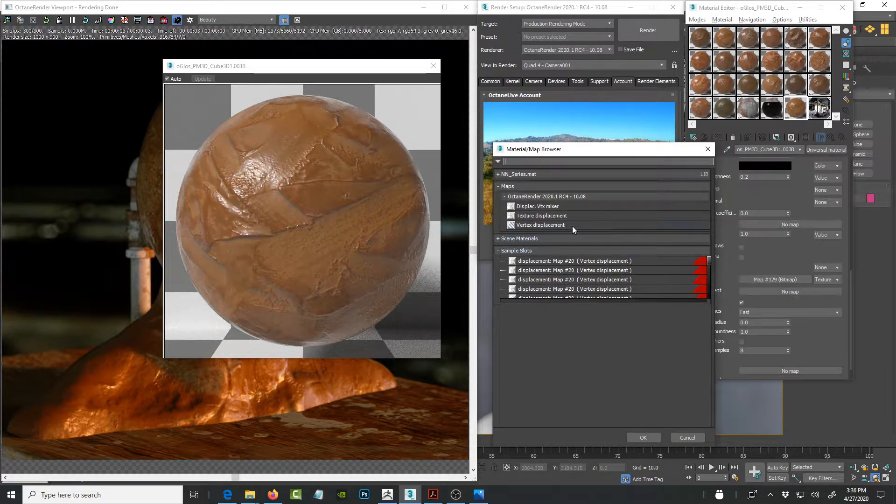
pyautogui.click(524, 226)
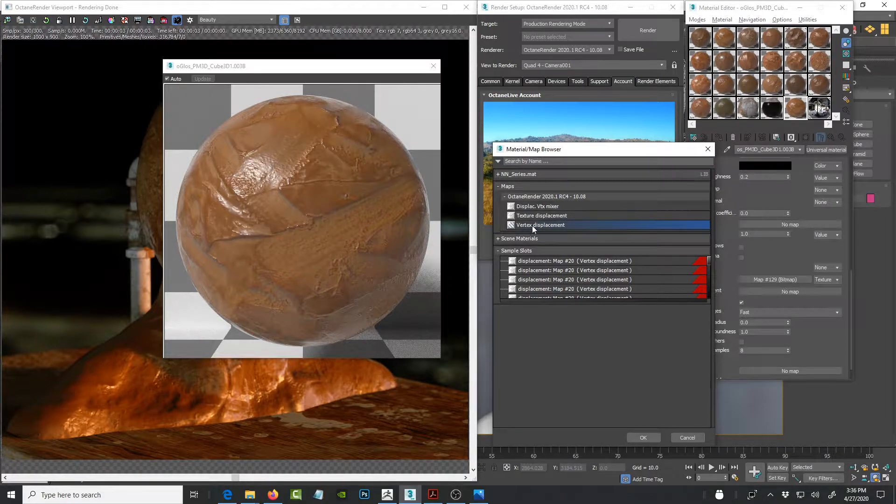
pyautogui.doubleClick(536, 225)
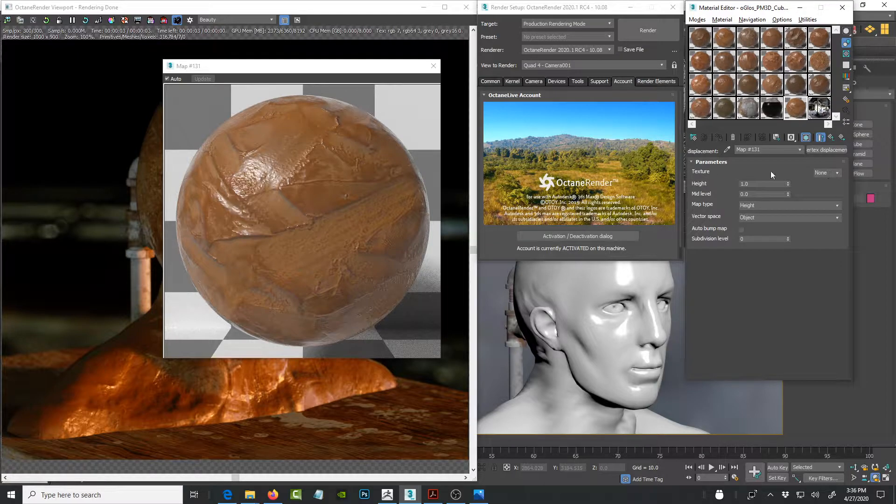
# Step: Set the Vertex displacement's texture input to Texture and assign the CLAY_02_height map from the folder
pyautogui.click(838, 173)
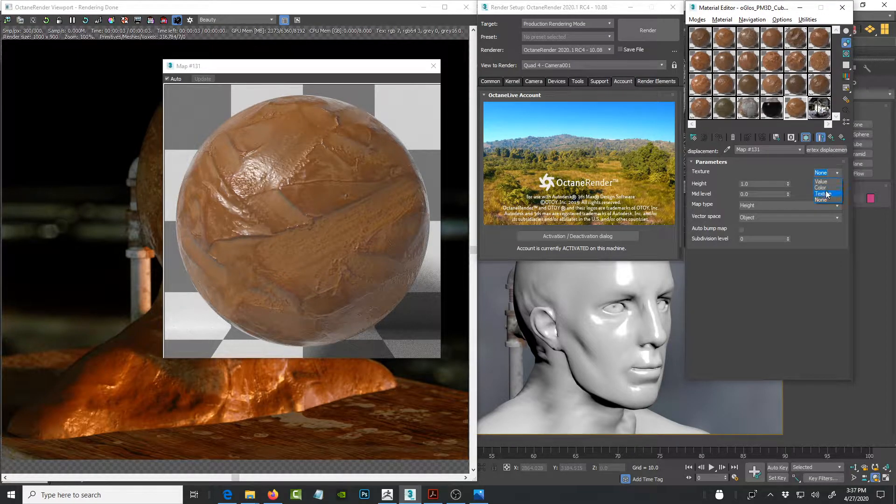
pyautogui.click(825, 194)
pyautogui.click(836, 172)
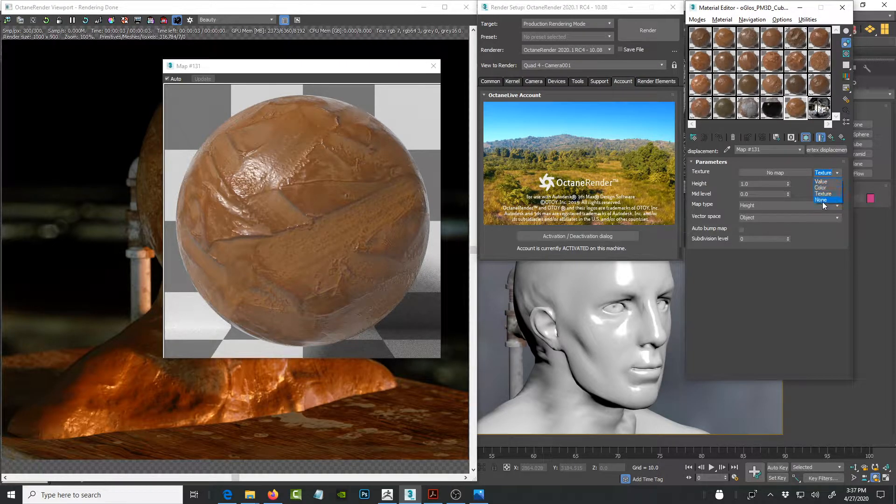
pyautogui.click(823, 194)
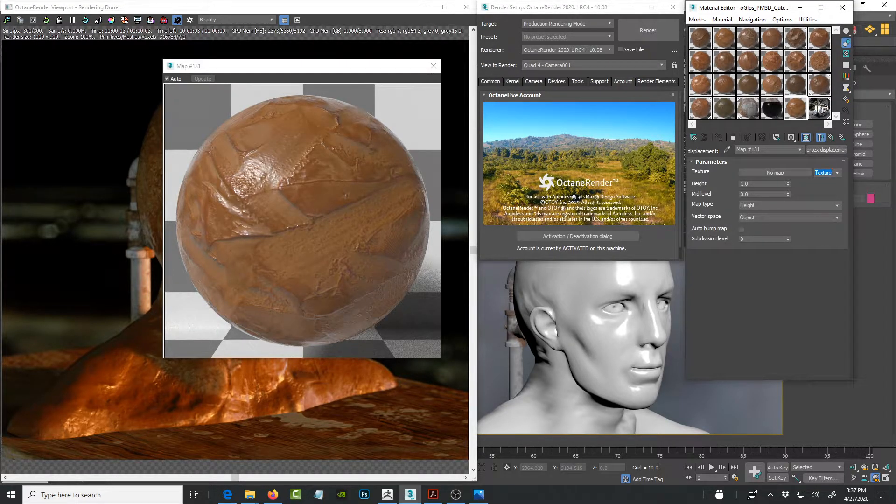
pyautogui.hotkey('alt', 'Tab')
pyautogui.moveTo(789, 97); pyautogui.dragTo(356, 70)
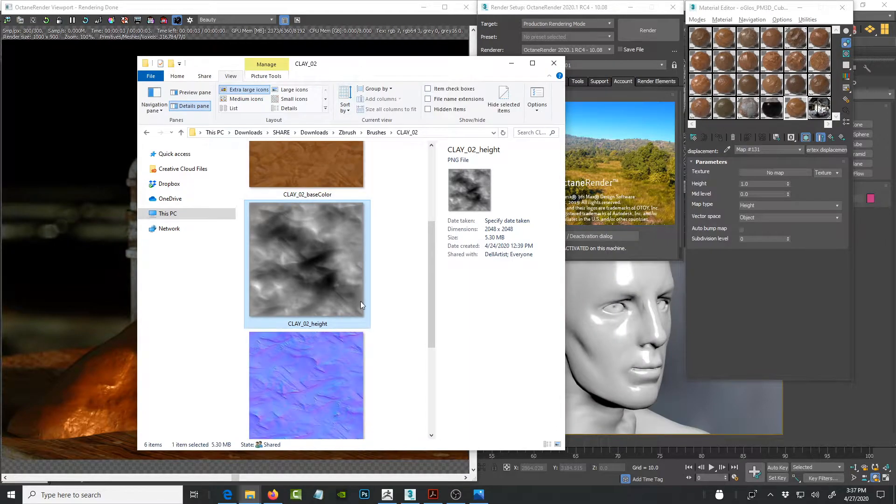
pyautogui.moveTo(318, 293); pyautogui.dragTo(783, 173)
pyautogui.moveTo(381, 68); pyautogui.dragTo(895, 84)
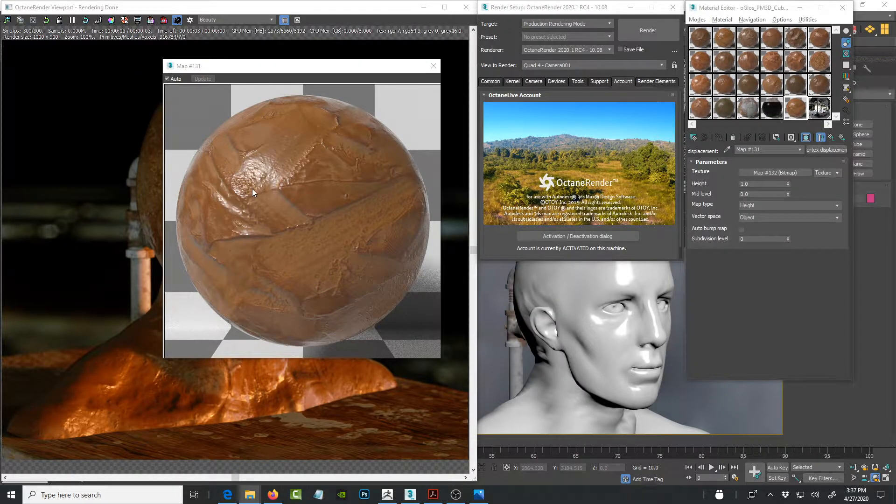
# Step: Switch the Vertex displacement's texture input to None and back to Texture to compare the enlarged preview
pyautogui.click(836, 174)
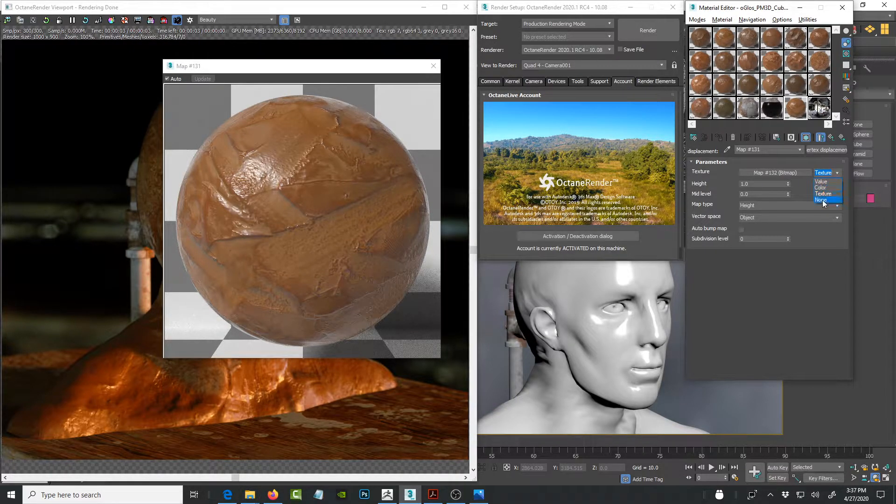
pyautogui.click(821, 200)
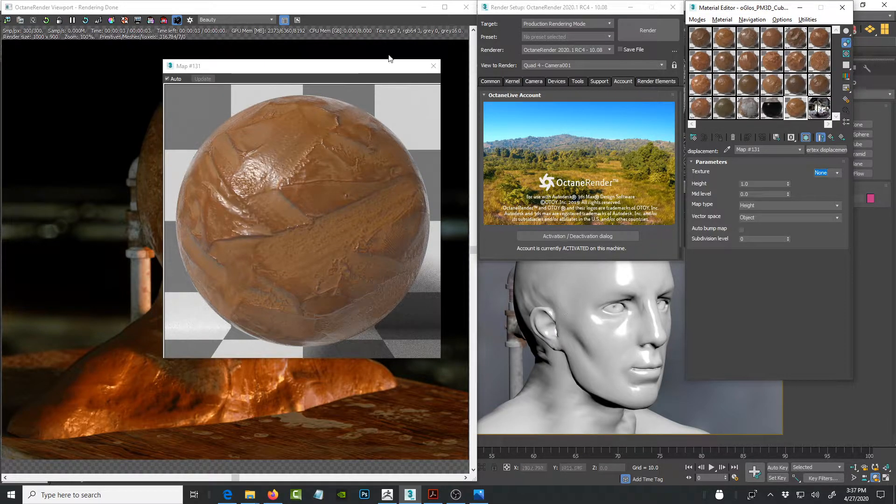
pyautogui.moveTo(373, 71)
pyautogui.mouseDown()
pyautogui.moveTo(366, 70)
pyautogui.moveTo(373, 72)
pyautogui.mouseUp()
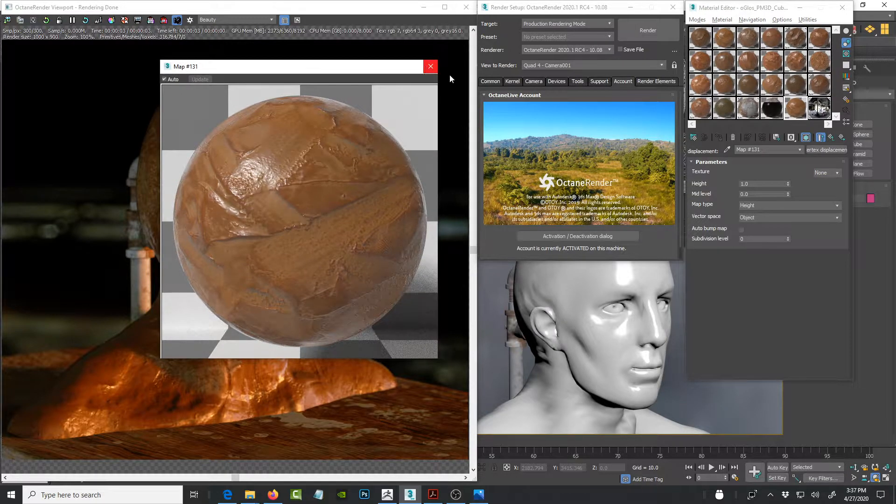
pyautogui.click(835, 173)
pyautogui.click(824, 193)
# Step: Set the Vertex displacement's height to 0.001, and inspect the Clay9 material's Vertex displacement settings for comparison
pyautogui.moveTo(759, 186); pyautogui.dragTo(741, 185)
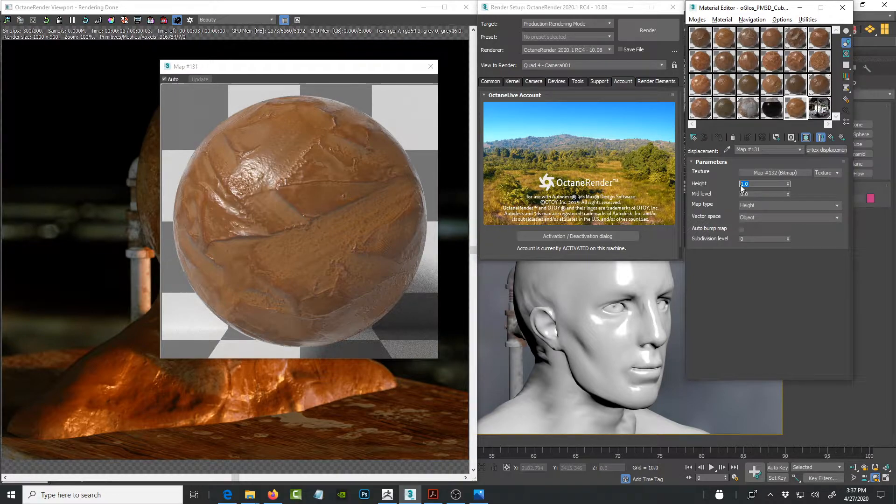
pyautogui.write('.001')
pyautogui.click(749, 63)
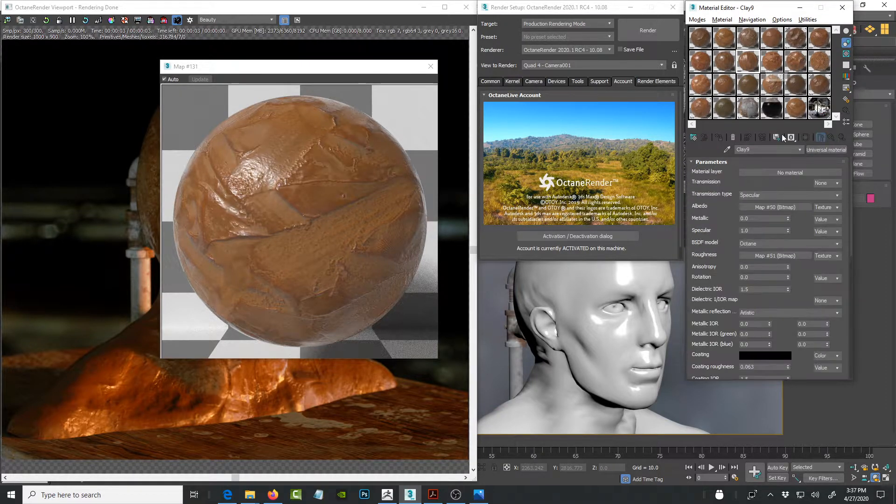
pyautogui.moveTo(850, 237); pyautogui.dragTo(853, 329)
pyautogui.click(789, 317)
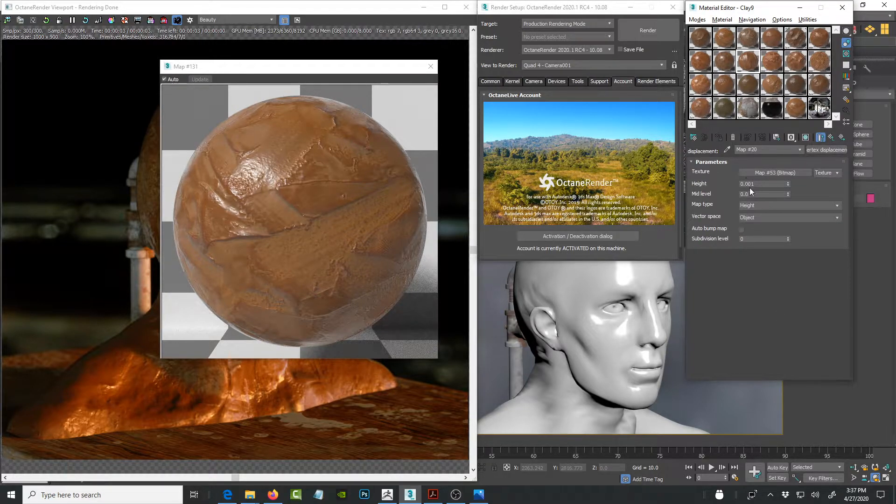
pyautogui.click(431, 67)
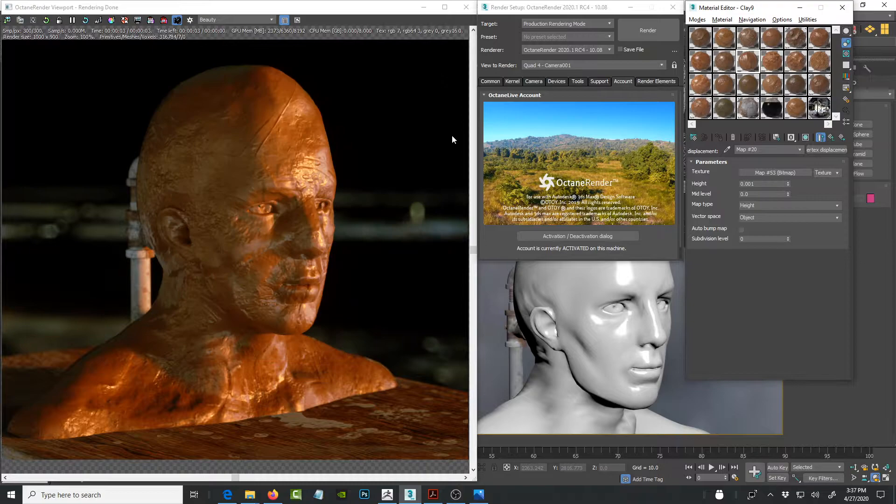
# Step: Assign the new CLAY_02 Universal material to the head sculpt and check the render from slightly different angles
pyautogui.click(596, 303)
pyautogui.click(598, 302)
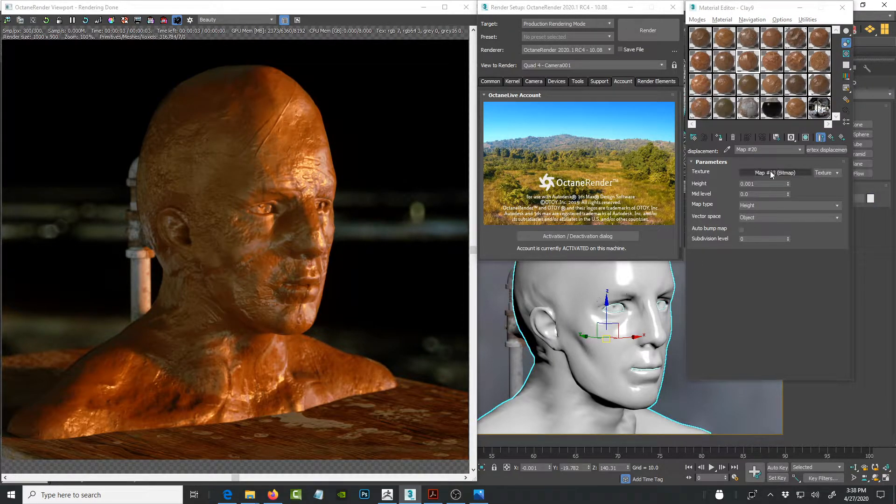
pyautogui.click(797, 113)
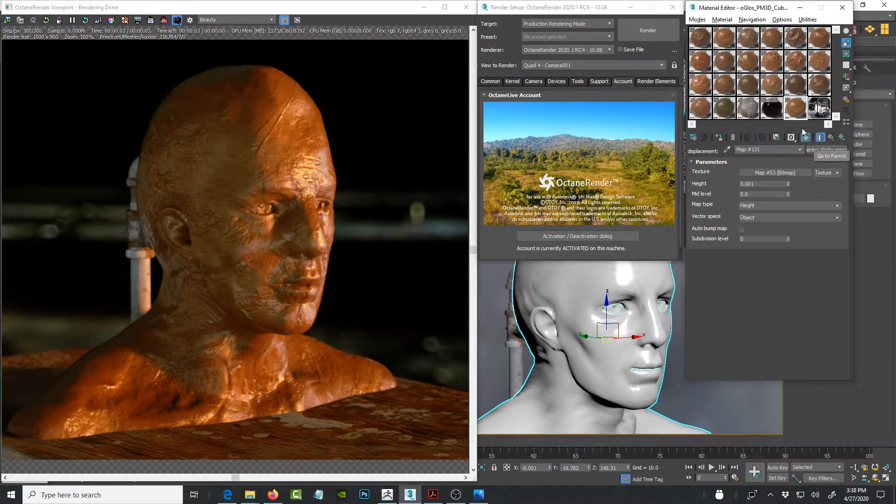
pyautogui.click(720, 138)
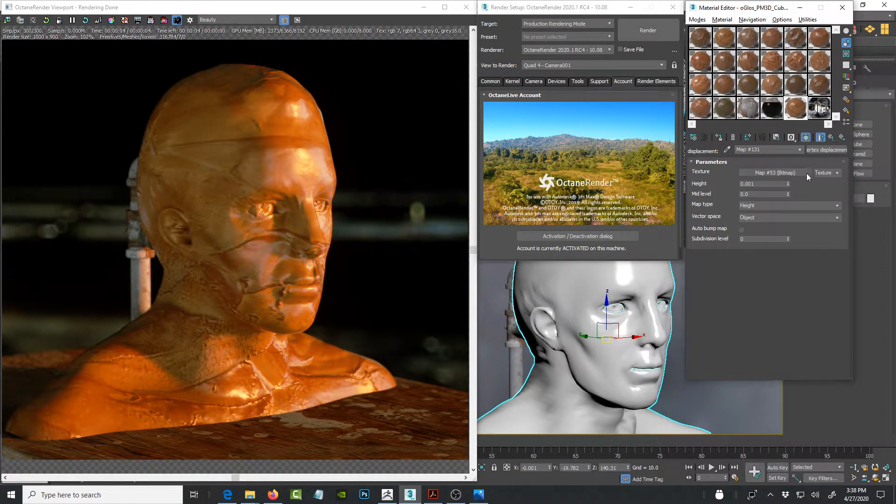
pyautogui.click(756, 183)
pyautogui.click(875, 477)
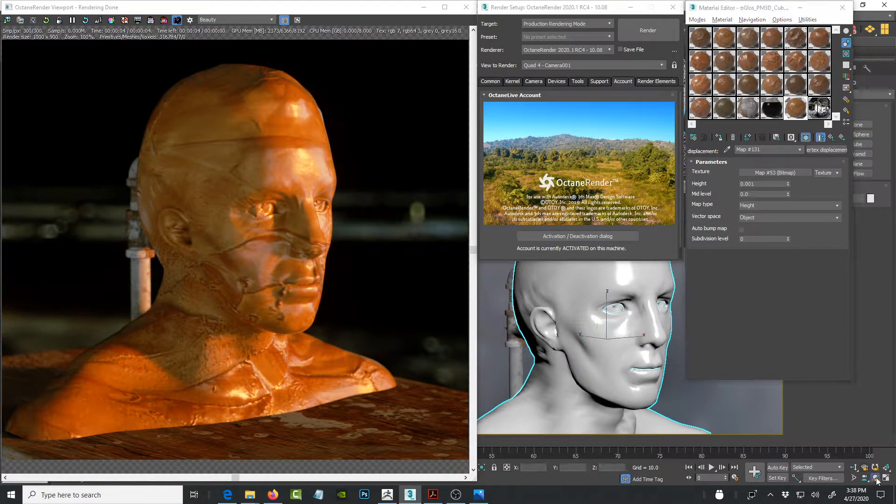
pyautogui.moveTo(583, 338); pyautogui.dragTo(641, 339)
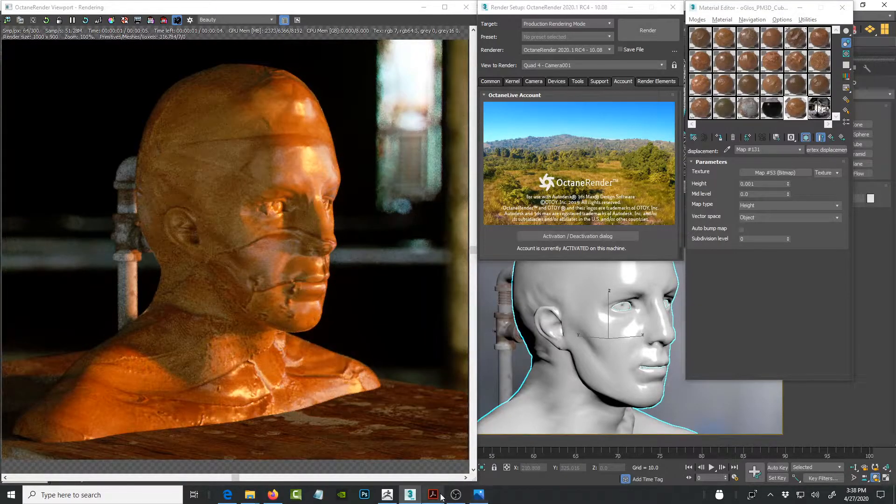
pyautogui.moveTo(562, 340); pyautogui.dragTo(617, 361)
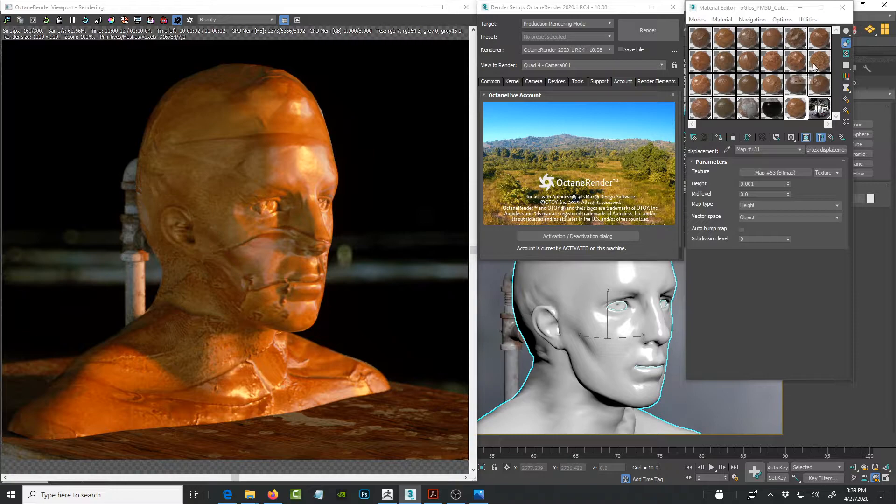
# Step: Assign the Clay14 material to the head sculpt and view the OctaneRender GPU device configuration
pyautogui.click(725, 84)
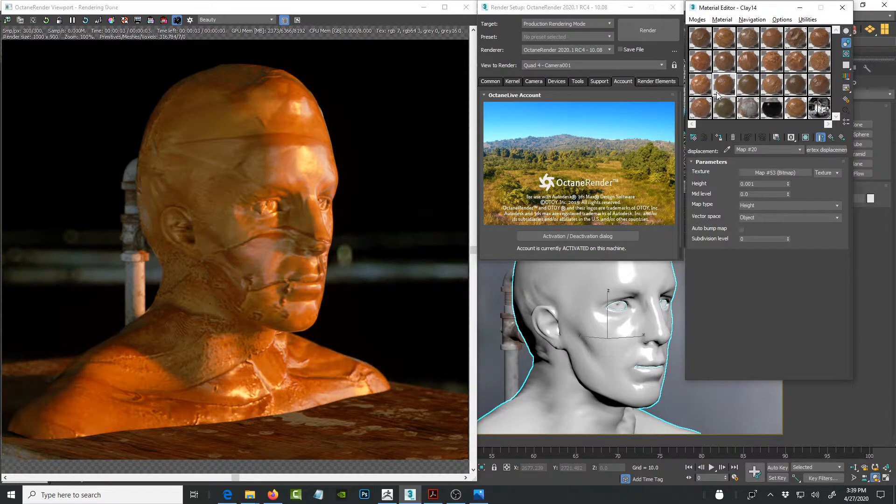
pyautogui.click(720, 138)
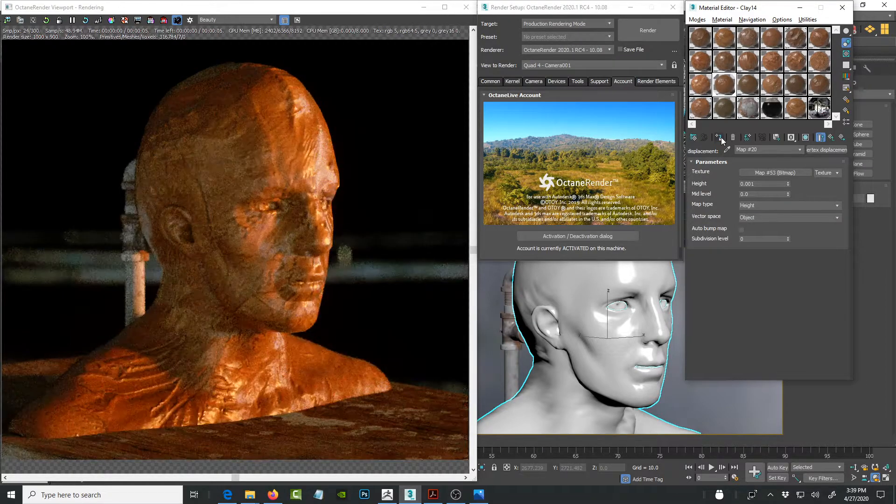
pyautogui.moveTo(604, 359); pyautogui.dragTo(584, 336)
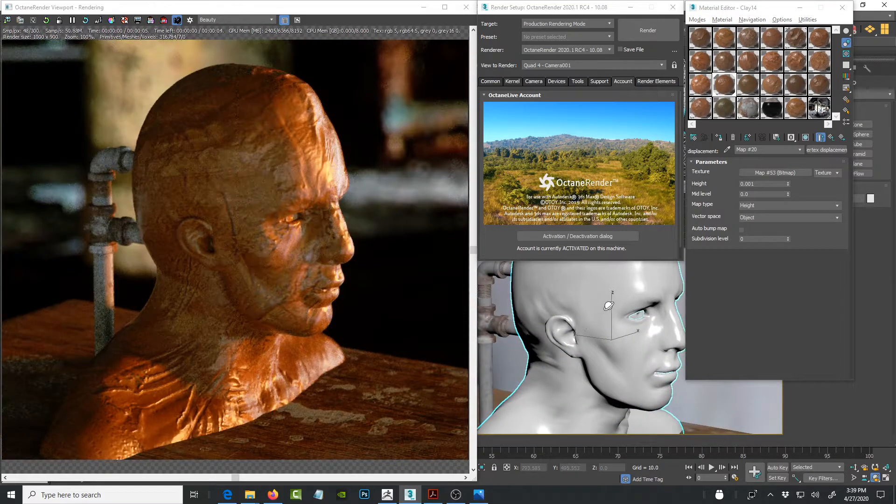
pyautogui.moveTo(648, 335); pyautogui.dragTo(560, 332)
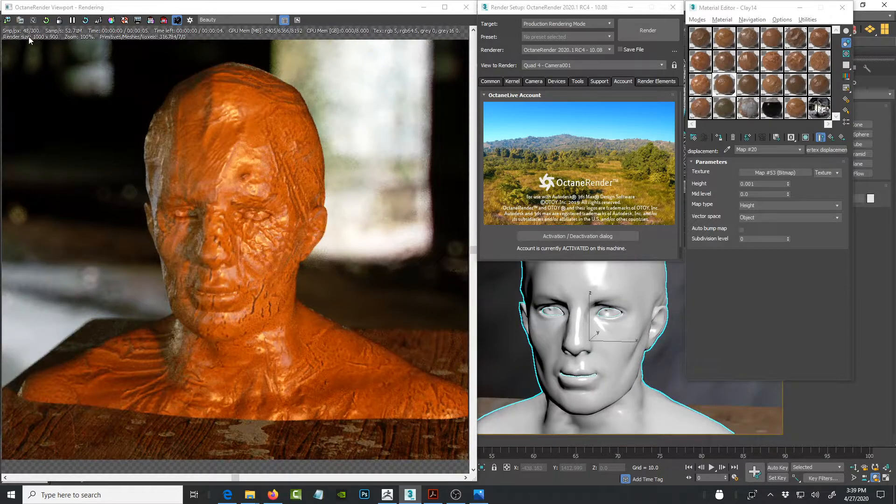
pyautogui.click(558, 82)
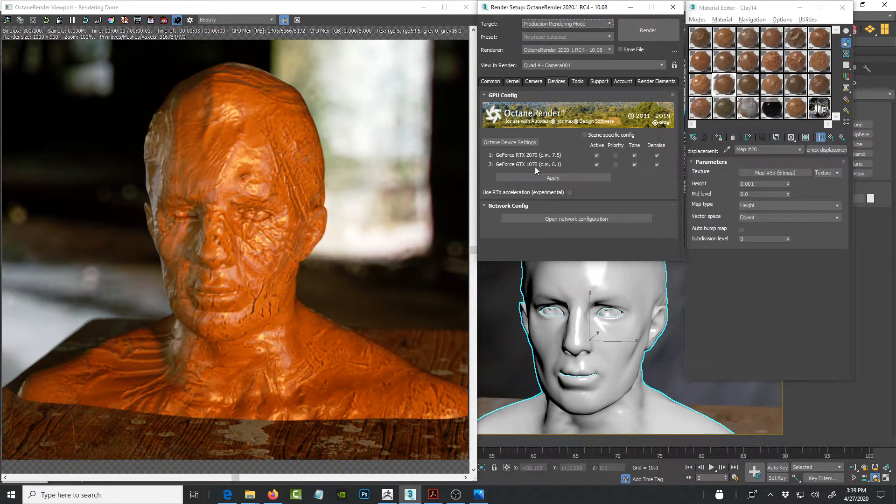
pyautogui.moveTo(618, 351); pyautogui.dragTo(561, 320)
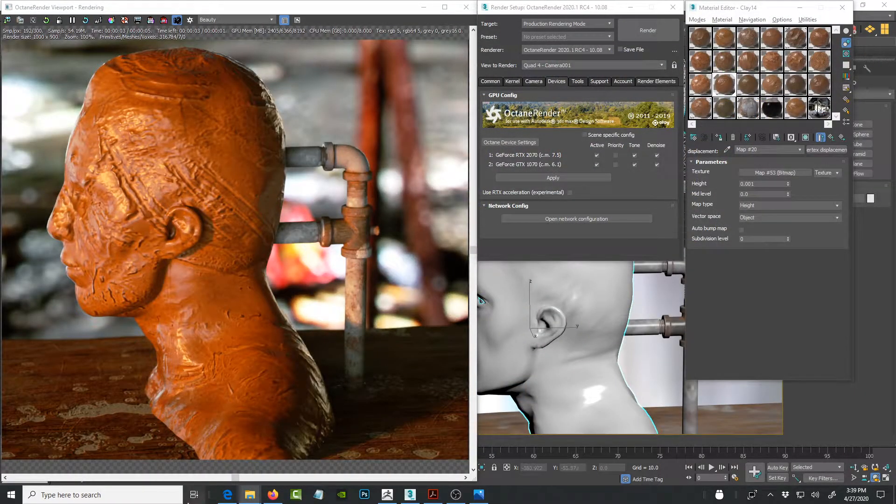
# Step: Look through the Clay Pack's Brushes folder and its Base subfolder in File Explorer
pyautogui.moveTo(250, 495)
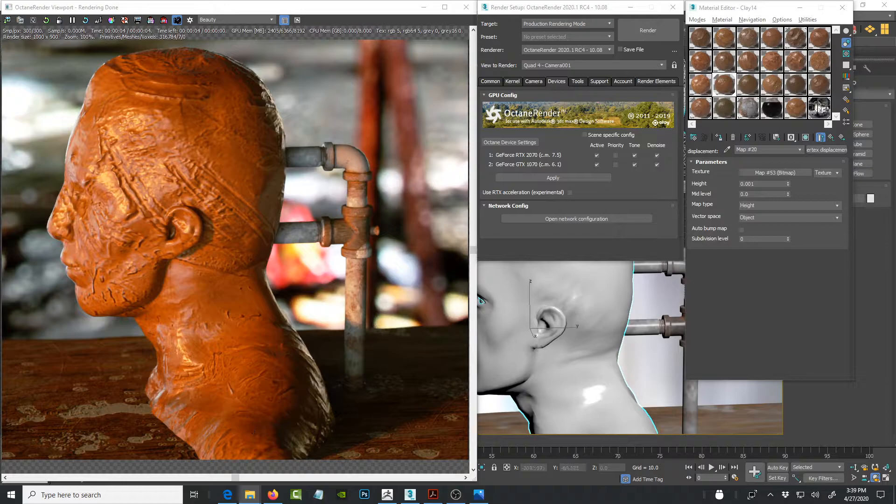
pyautogui.click(240, 492)
pyautogui.scroll(3, 370, 221)
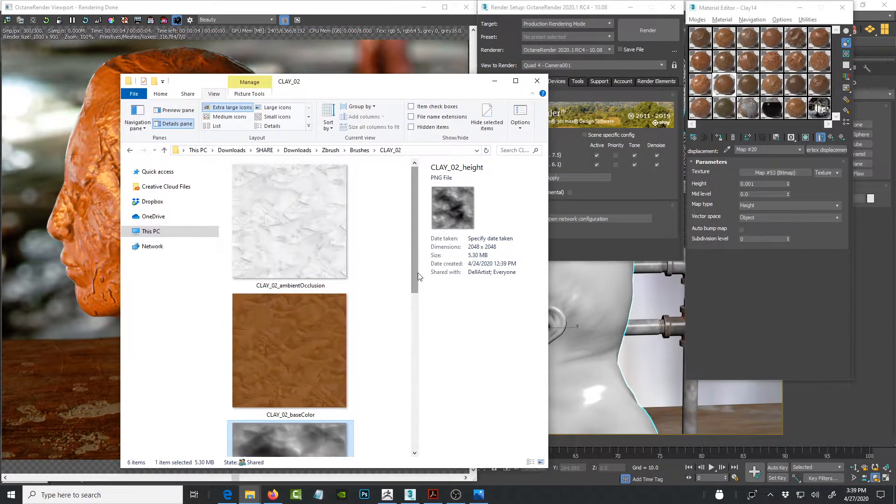
pyautogui.click(356, 151)
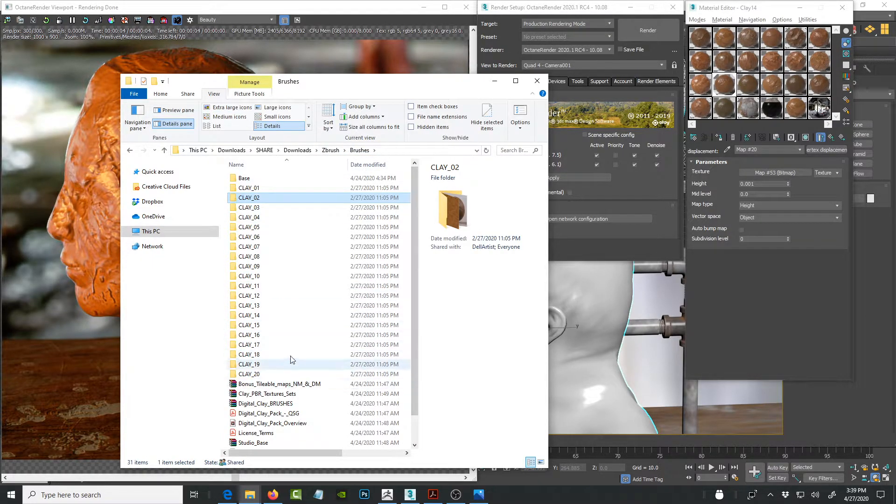
pyautogui.click(246, 180)
pyautogui.doubleClick(247, 179)
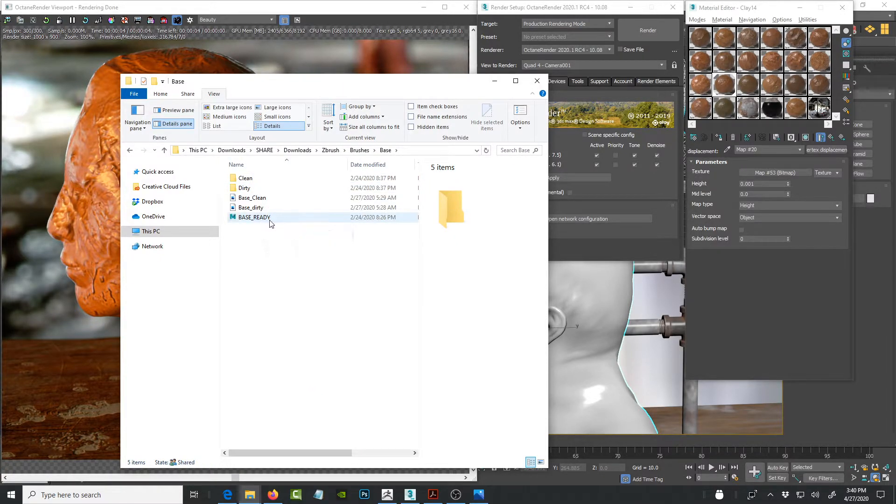
pyautogui.moveTo(286, 86); pyautogui.dragTo(895, 79)
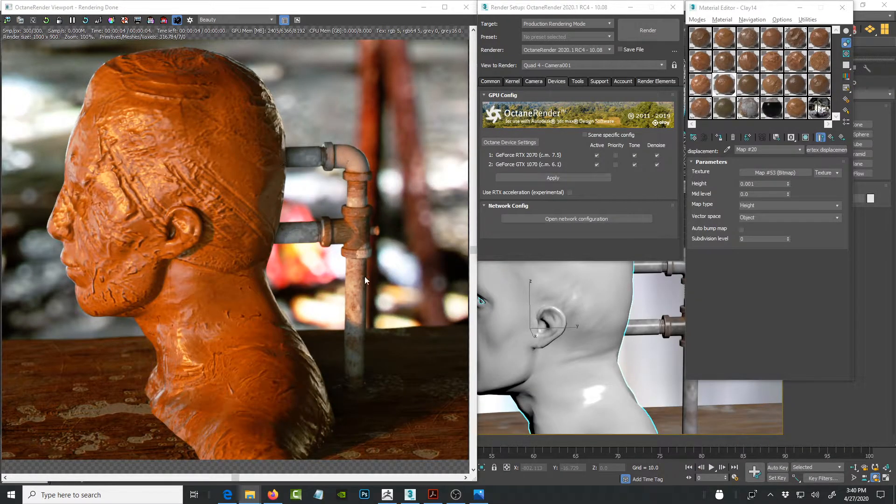
# Step: Assign the Clay6 material to the head sculpt and check the render from the side
pyautogui.moveTo(638, 381); pyautogui.dragTo(574, 367)
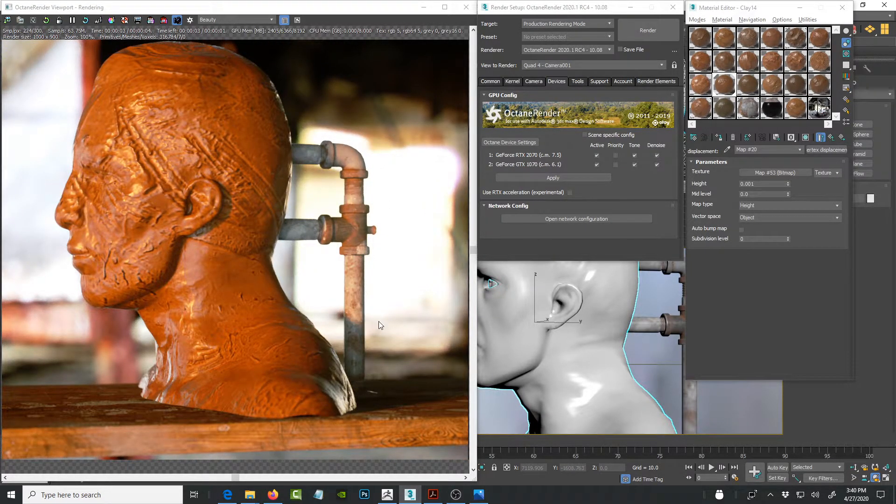
pyautogui.moveTo(541, 330); pyautogui.dragTo(585, 363)
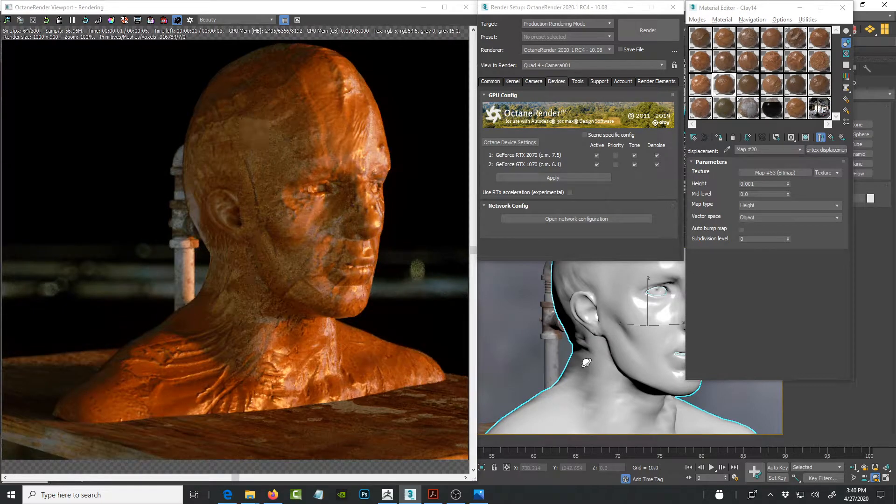
pyautogui.click(709, 80)
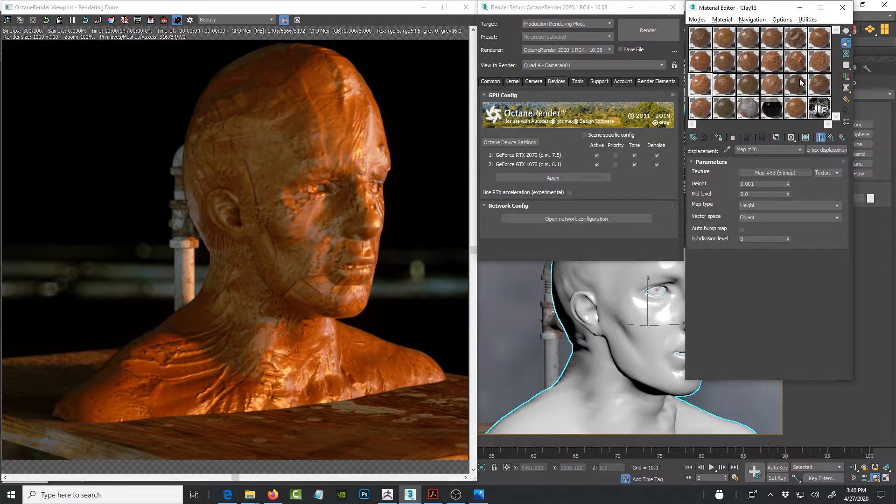
pyautogui.click(823, 40)
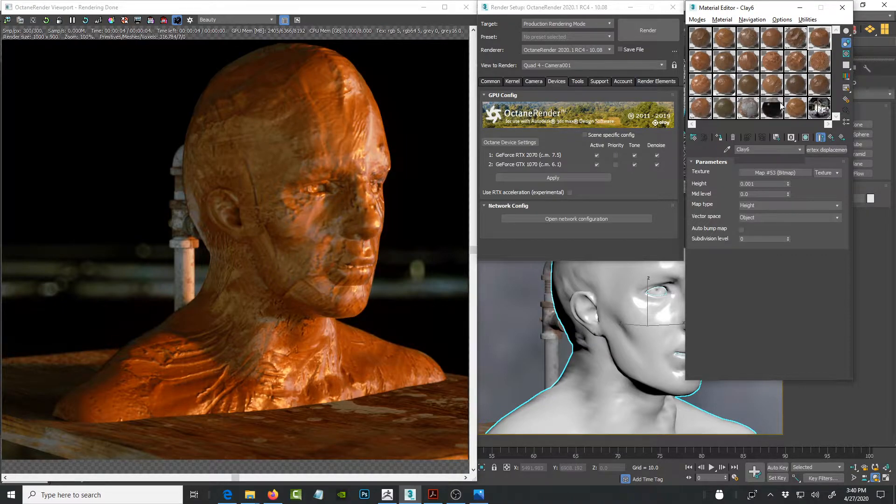
pyautogui.click(720, 139)
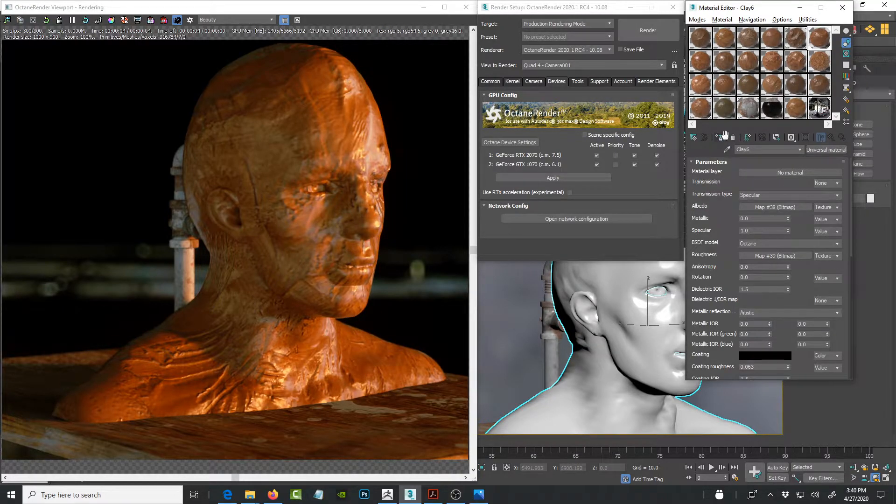
pyautogui.keyDown('alt'); pyautogui.moveTo(612, 325); pyautogui.dragTo(614, 354, button='middle'); pyautogui.keyUp('alt')
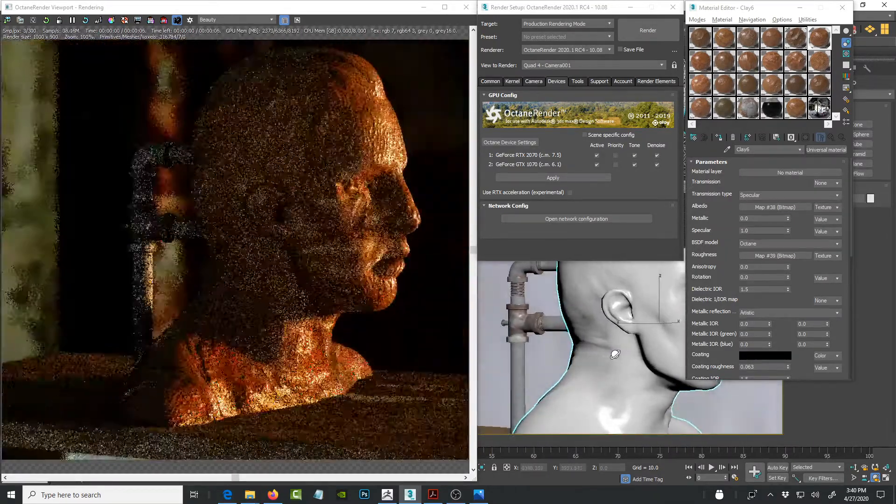
# Step: Switch to Adobe Acrobat and look through the clay material preview spheres on page 9 of Digital_Clay_Pack_-_QSG.pdf
pyautogui.click(433, 495)
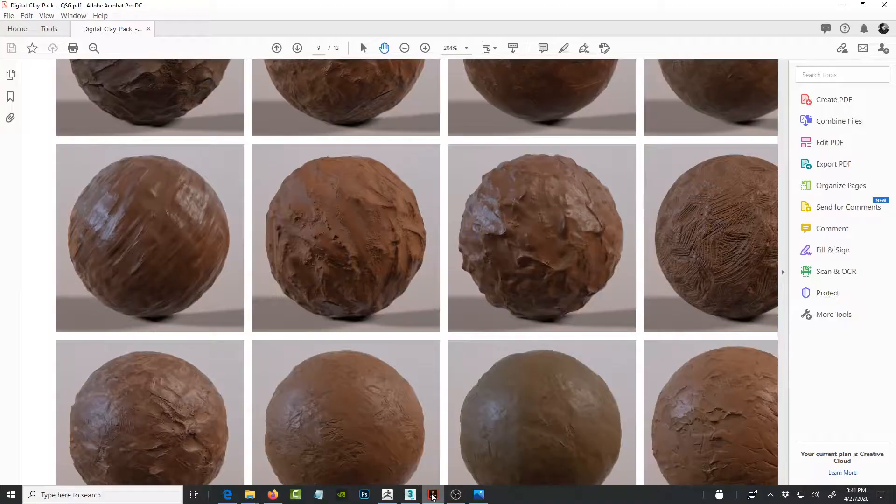
pyautogui.scroll(5, 553, 291)
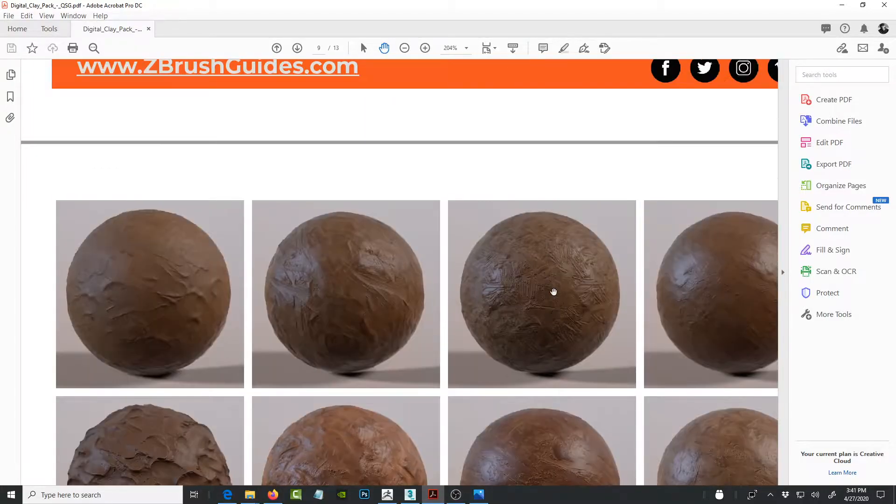
pyautogui.scroll(-2, 553, 292)
pyautogui.scroll(-2, 562, 270)
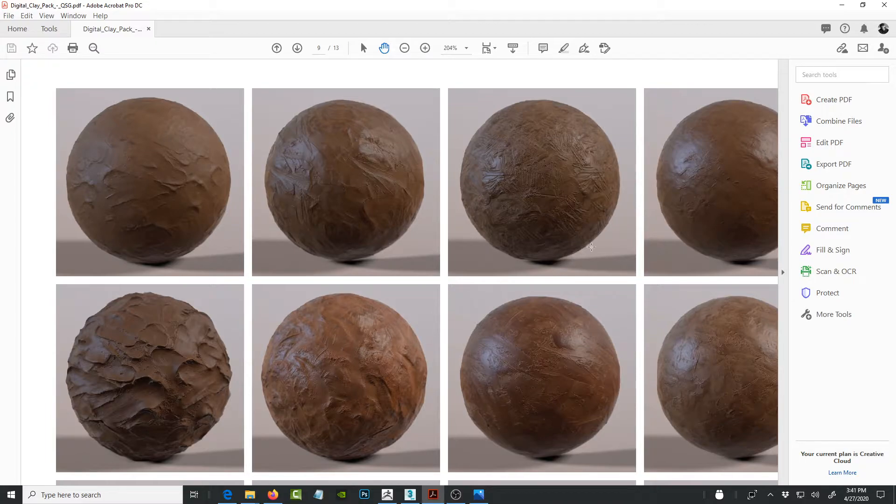
pyautogui.scroll(-8, 608, 280)
pyautogui.scroll(-6, 608, 279)
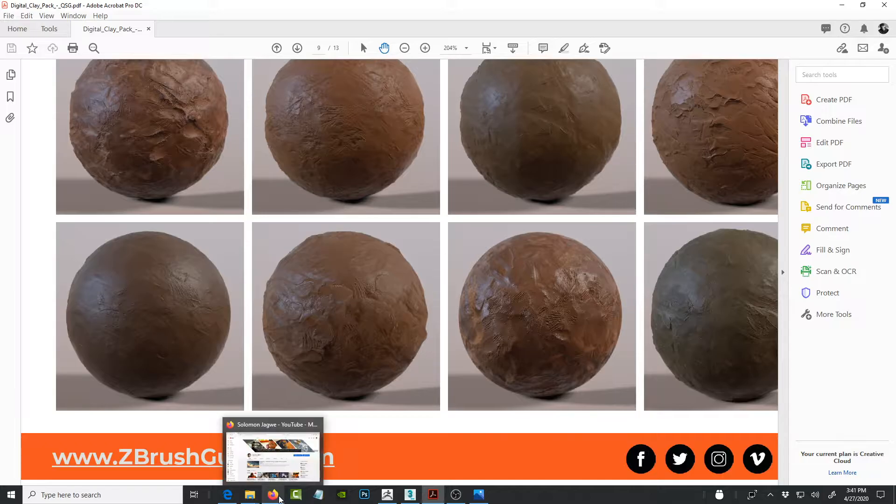
# Step: Switch to Firefox and look through the featured video, uploads and popular uploads on the YouTube channel's home page
pyautogui.click(279, 497)
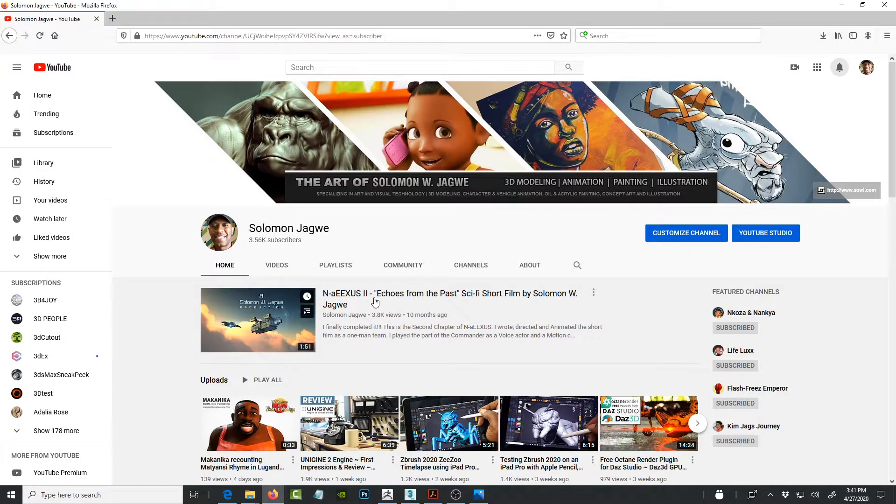
pyautogui.scroll(-1, 378, 267)
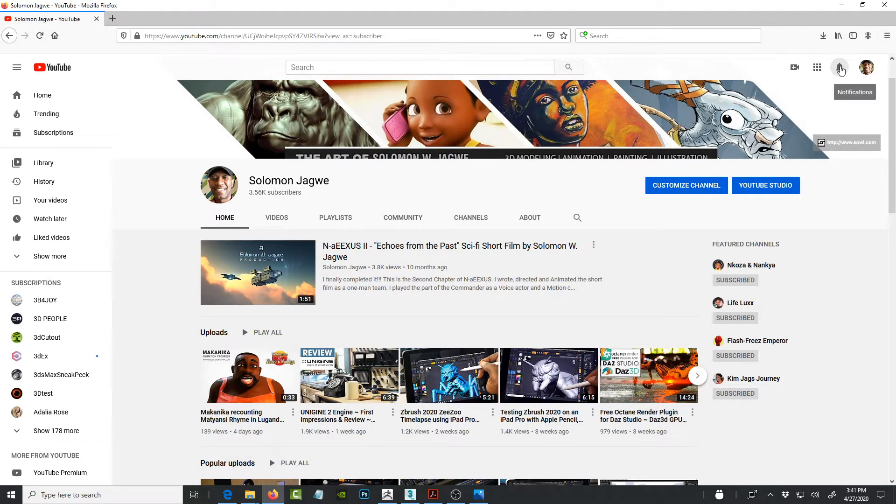
pyautogui.scroll(-8, 641, 294)
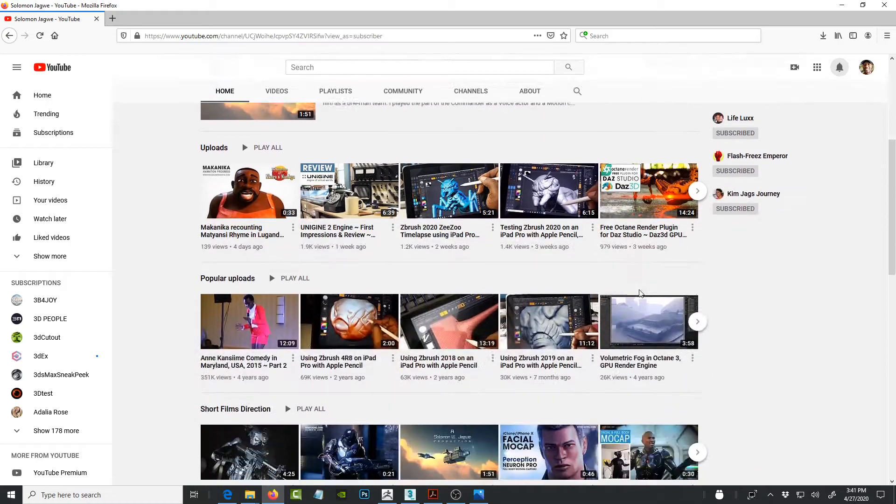
pyautogui.scroll(3, 640, 286)
pyautogui.scroll(2, 416, 276)
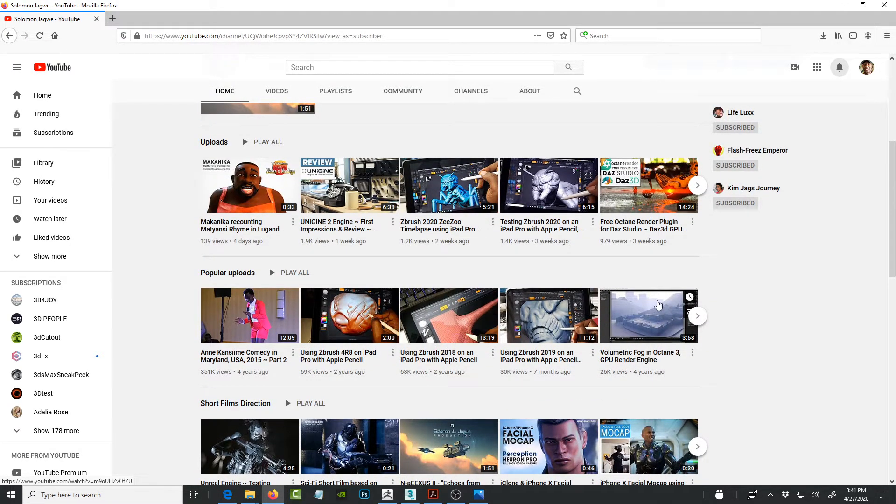
pyautogui.scroll(4, 657, 304)
pyautogui.scroll(-5, 640, 319)
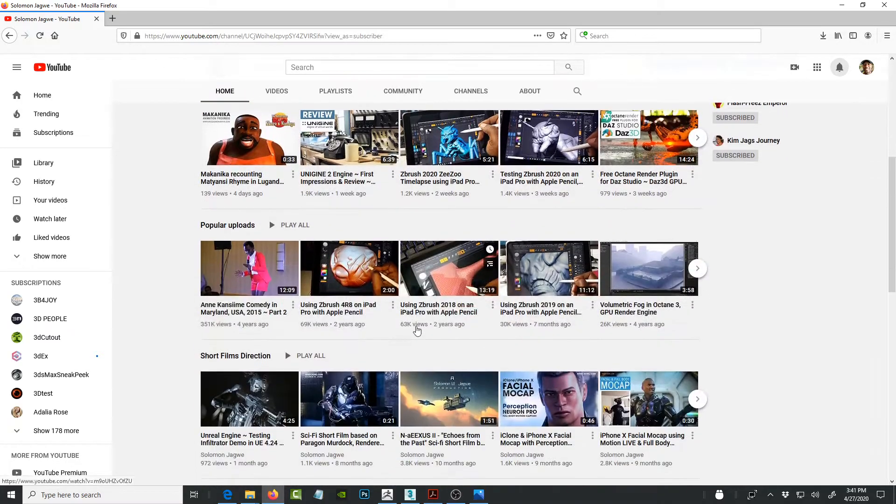
pyautogui.scroll(5, 512, 294)
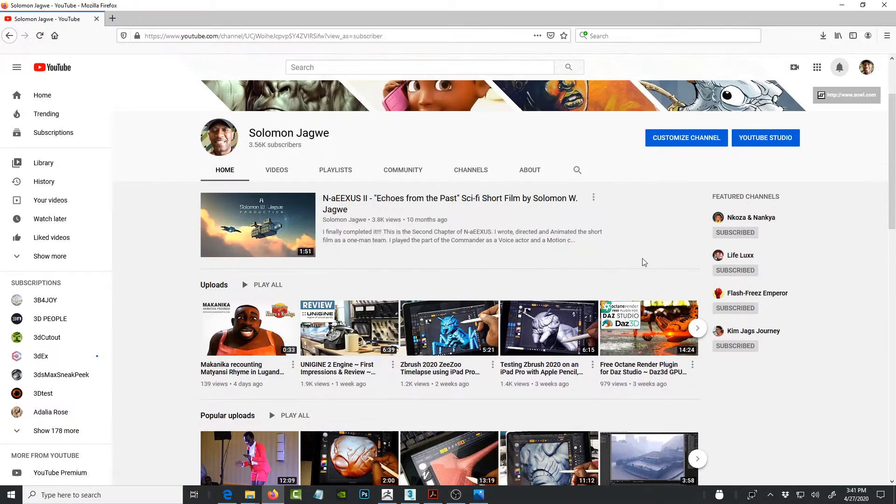
pyautogui.scroll(2, 689, 256)
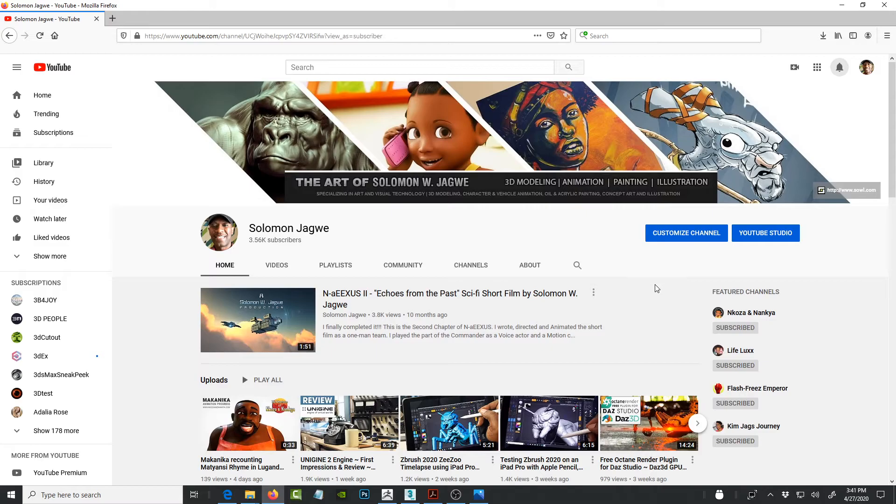